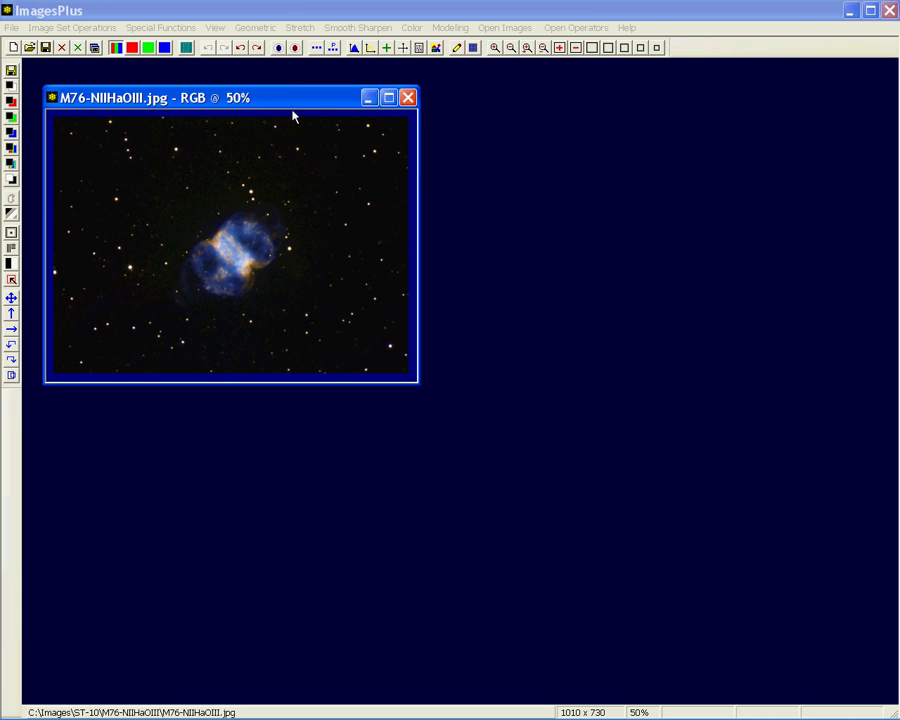
Step: Split the M76 colour image into RGB channels with Luminance included
click(412, 27)
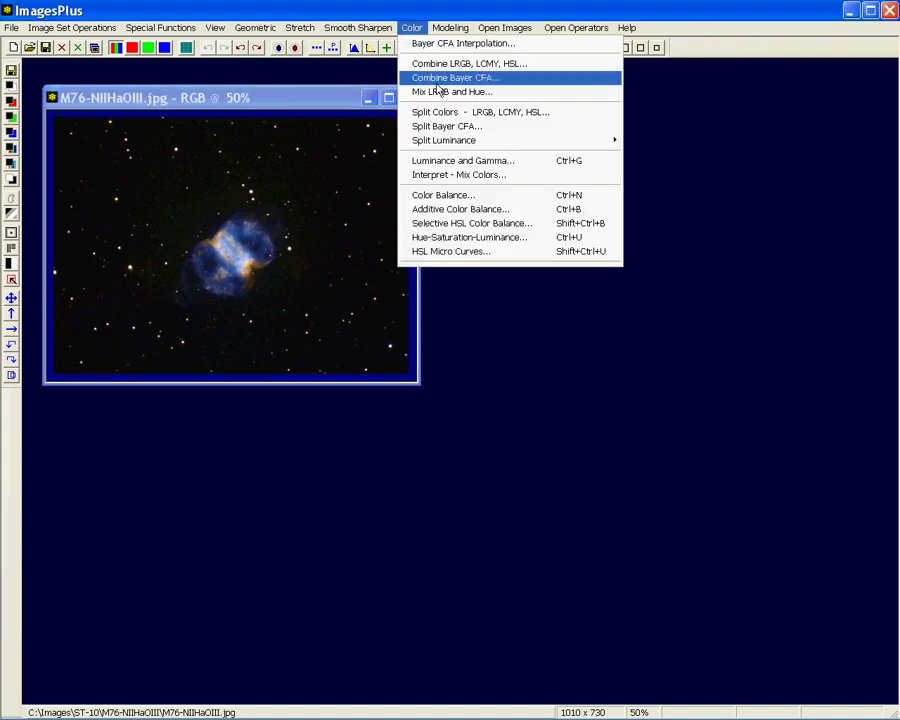
click(447, 112)
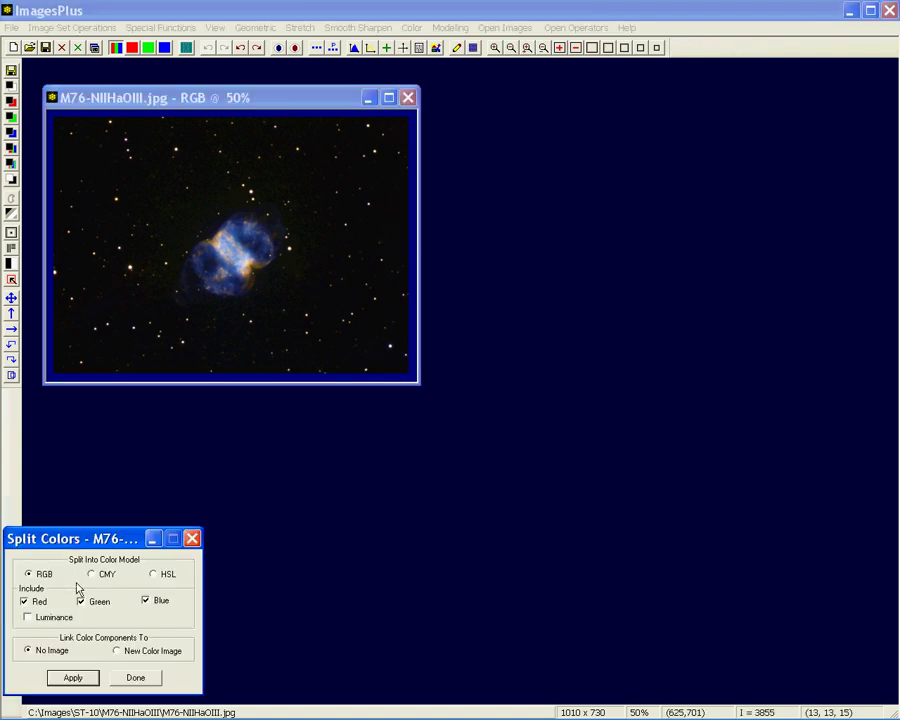
click(50, 620)
click(70, 678)
click(44, 538)
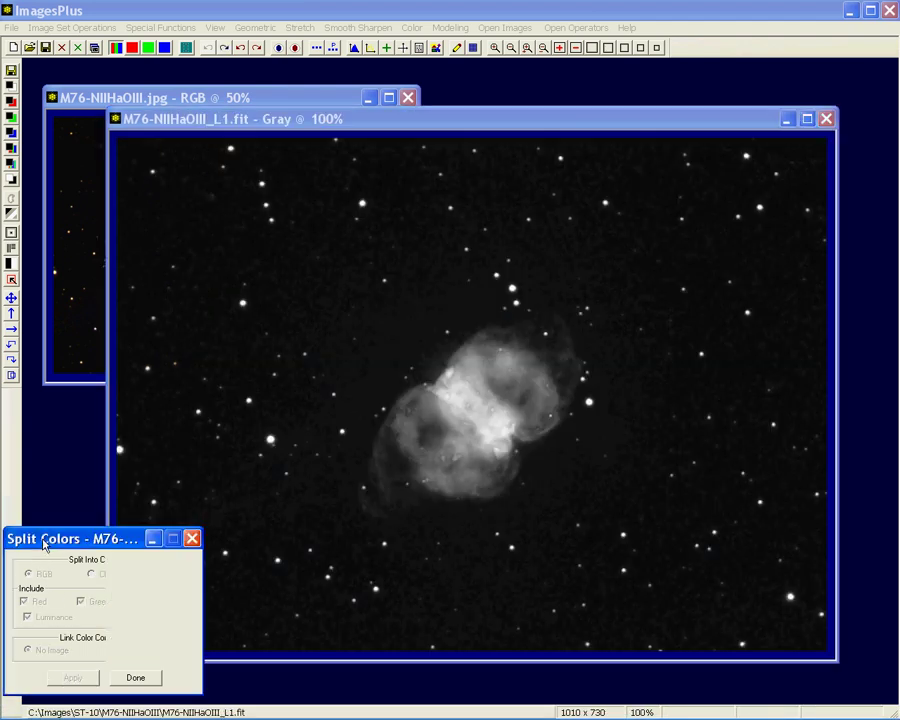
click(194, 538)
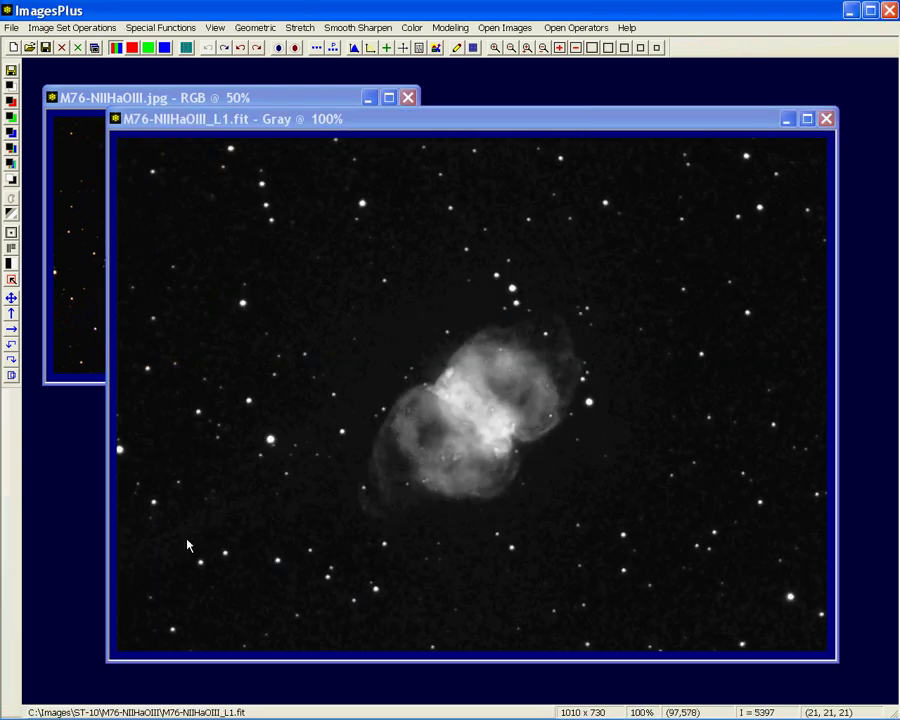
Step: Set the luminance, blue, green and red channel images to 50% view
click(660, 48)
click(653, 123)
click(657, 48)
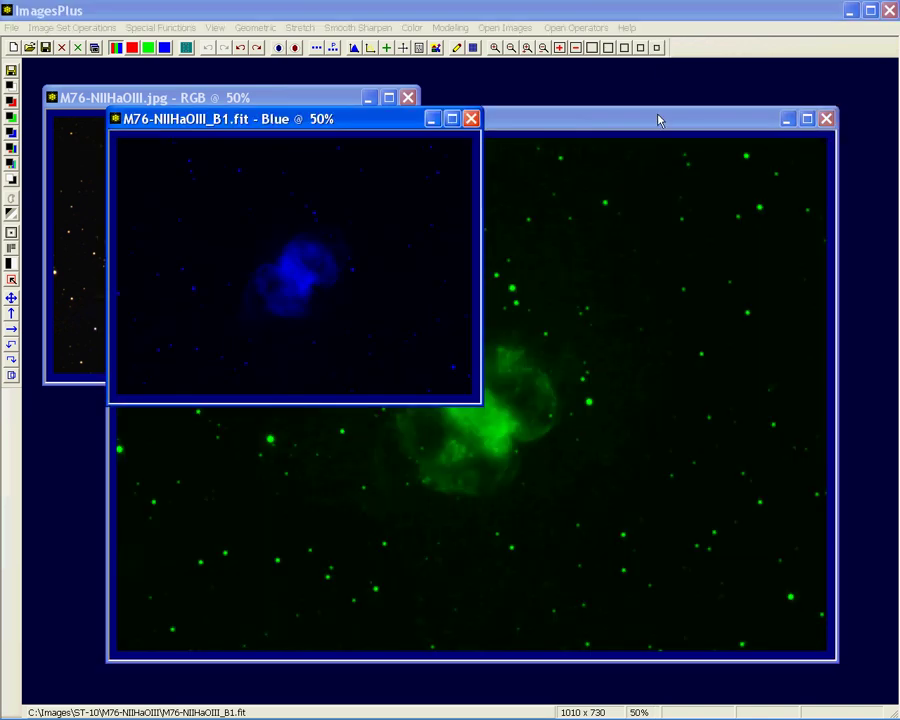
click(658, 124)
click(657, 48)
click(653, 121)
click(657, 48)
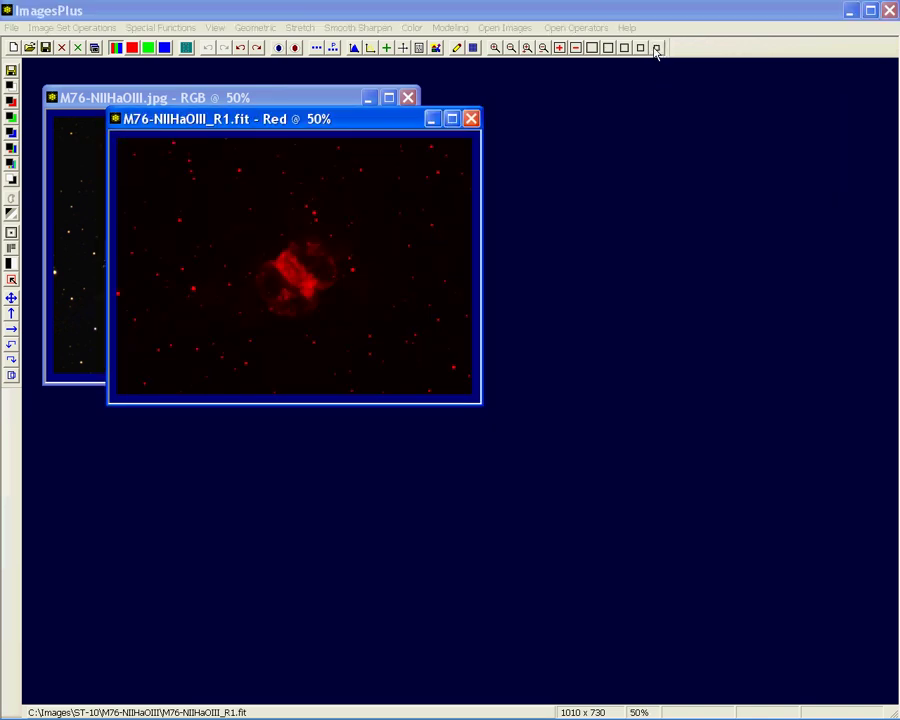
Step: Close the original M76 JPG and arrange the L1, R1 and B1 windows
click(217, 99)
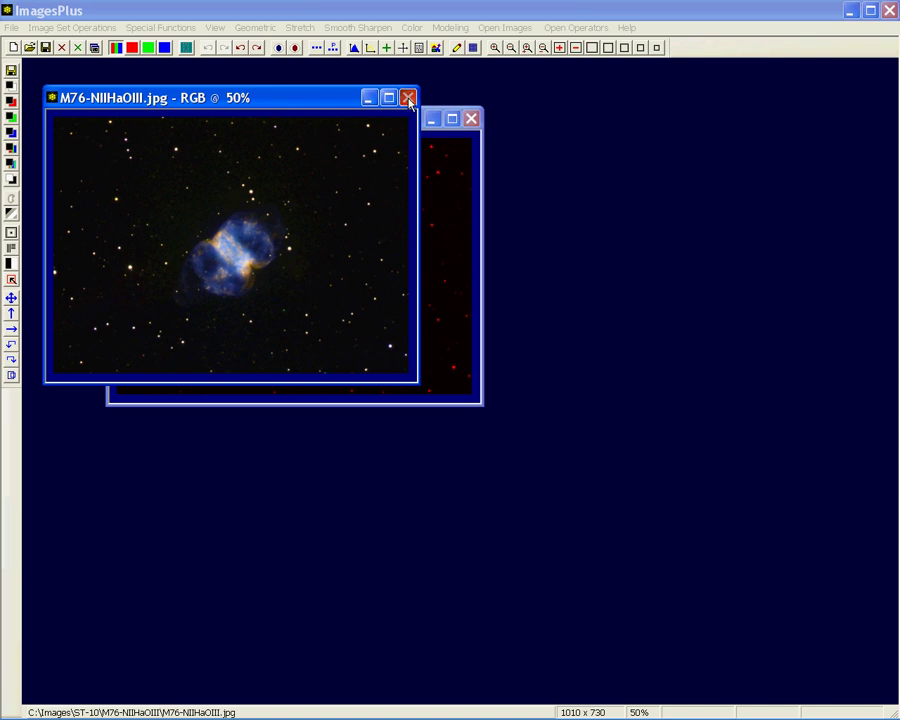
click(445, 118)
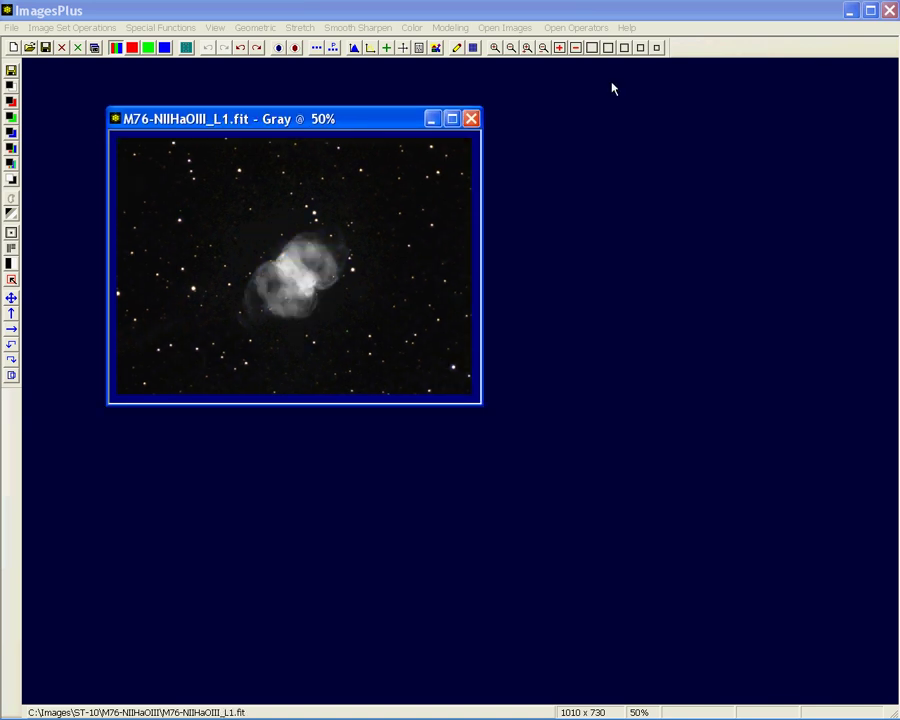
drag(374, 118, 402, 223)
click(316, 118)
drag(316, 118, 562, 118)
click(318, 118)
drag(318, 117, 266, 100)
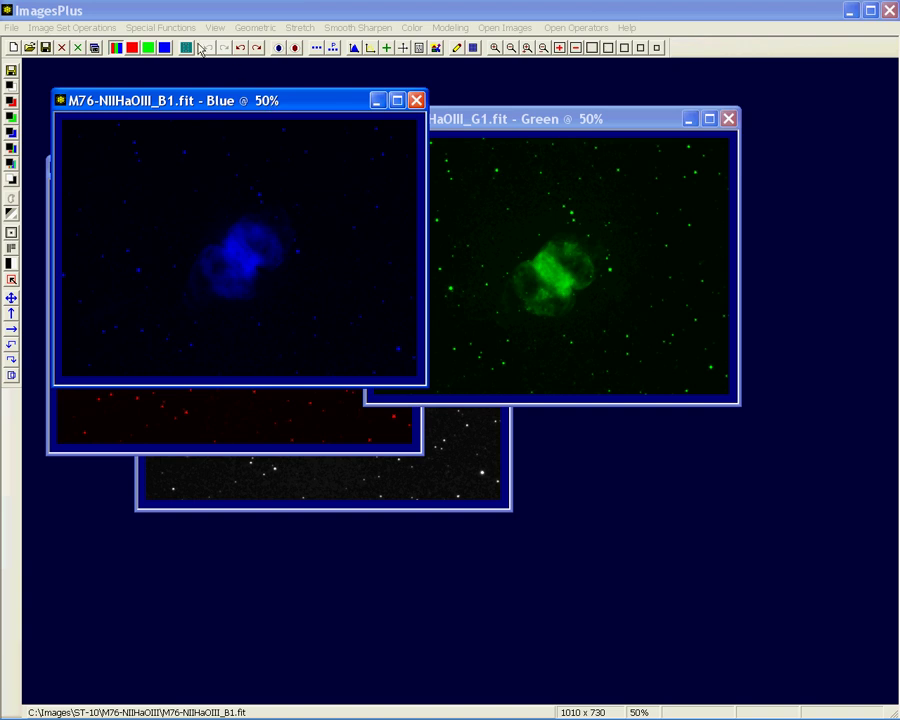
Step: Combine images using Blend Mode, Opacity, and Masks into a 1010 × 730 target, viewed at 50%
click(170, 28)
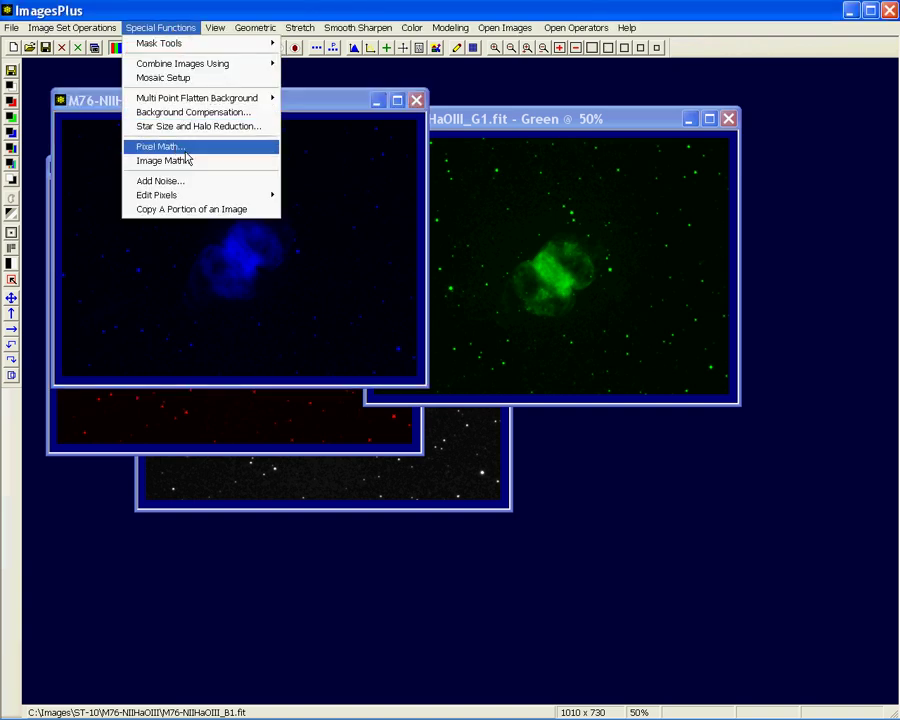
mouse_move(188, 70)
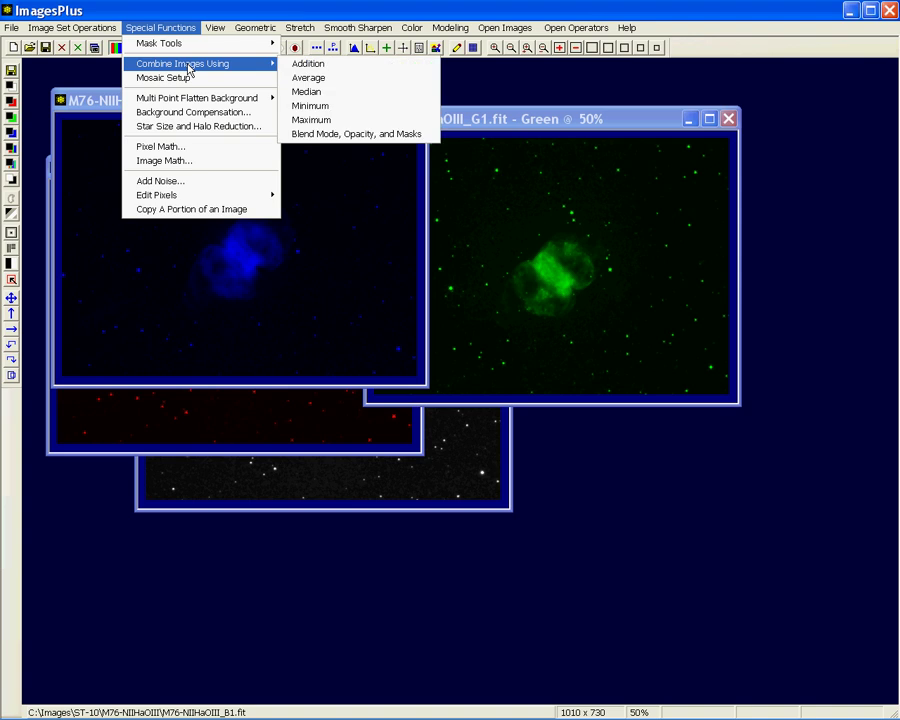
click(382, 138)
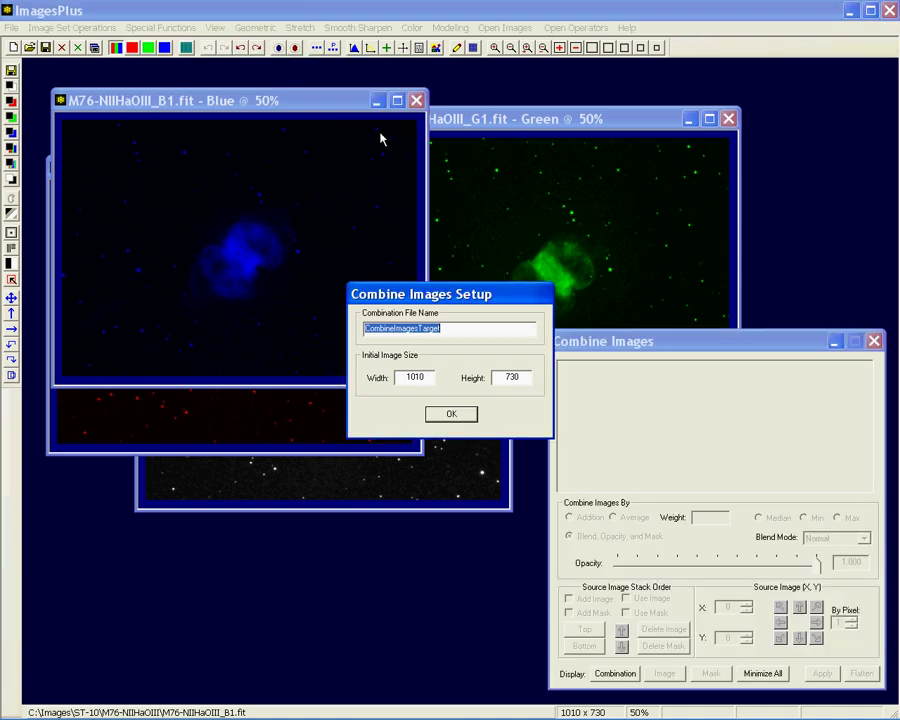
click(455, 418)
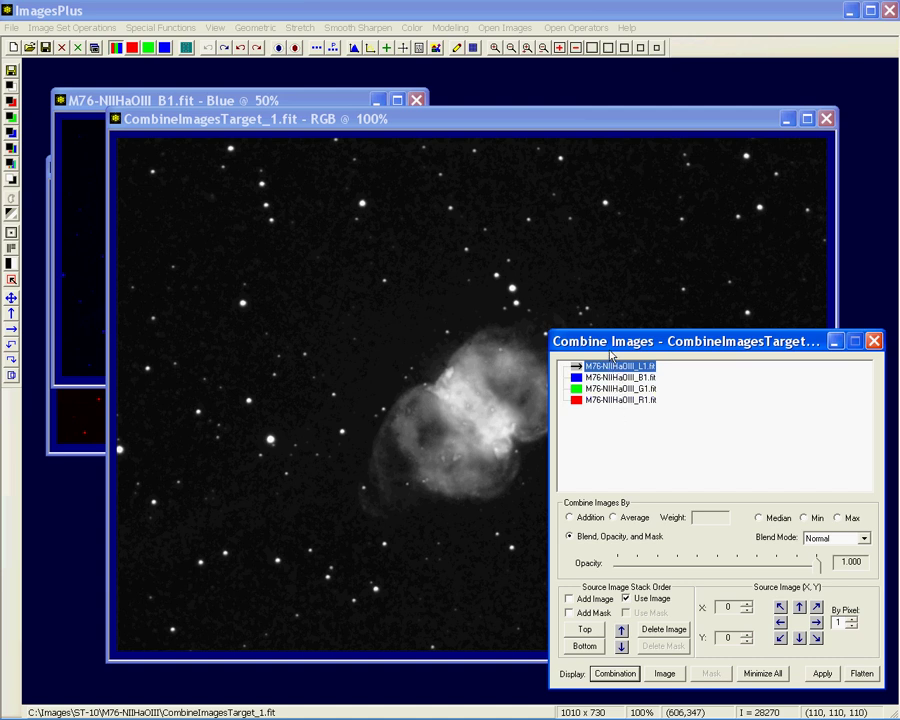
click(367, 121)
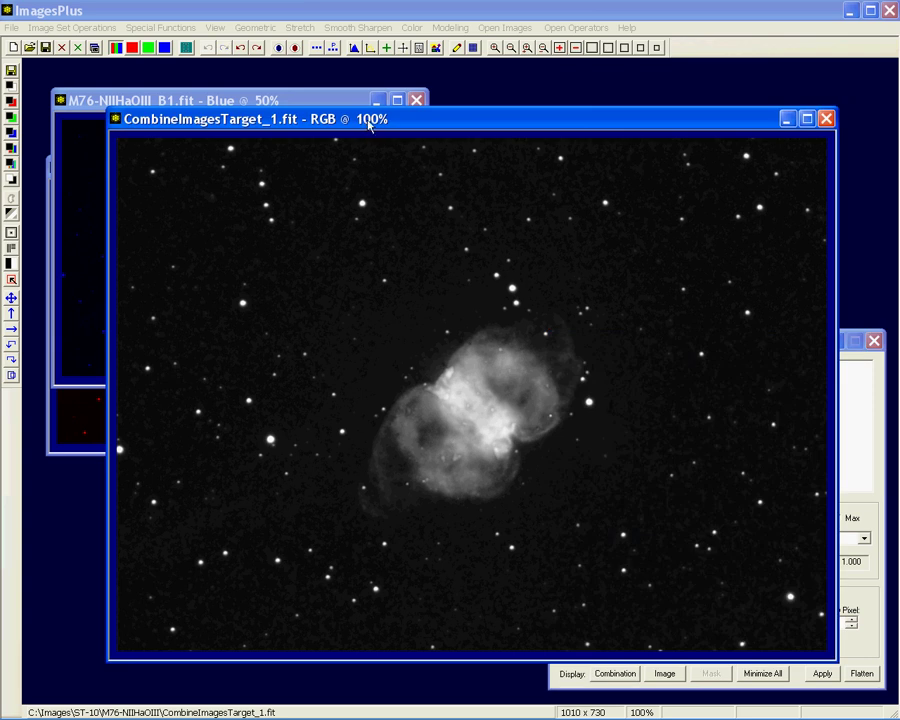
click(657, 48)
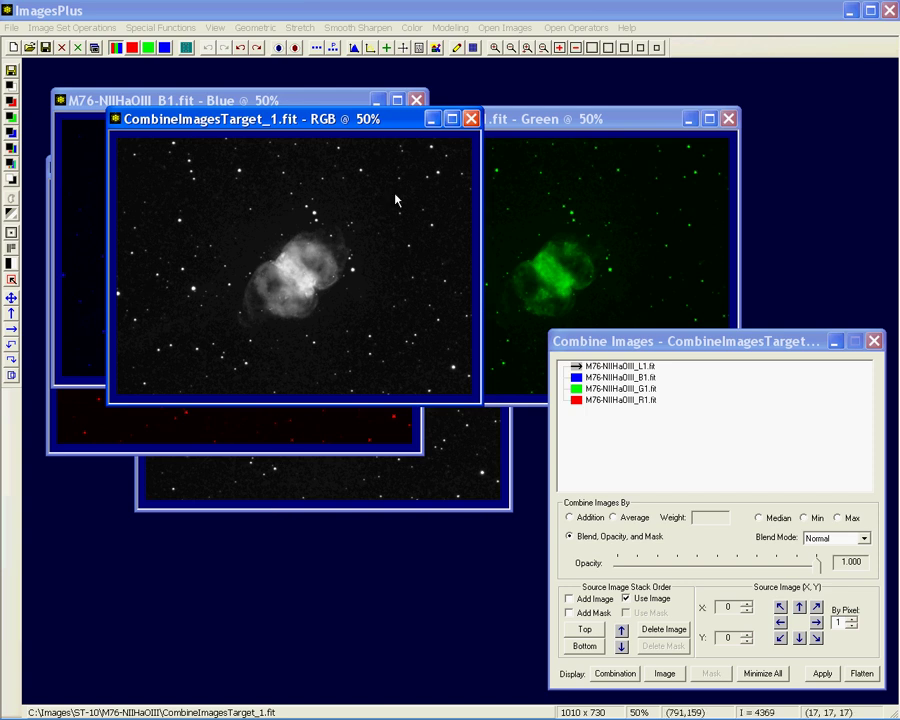
Step: Hide all but the combined target, preview the R1 and L1 layers, then show the combination
click(506, 31)
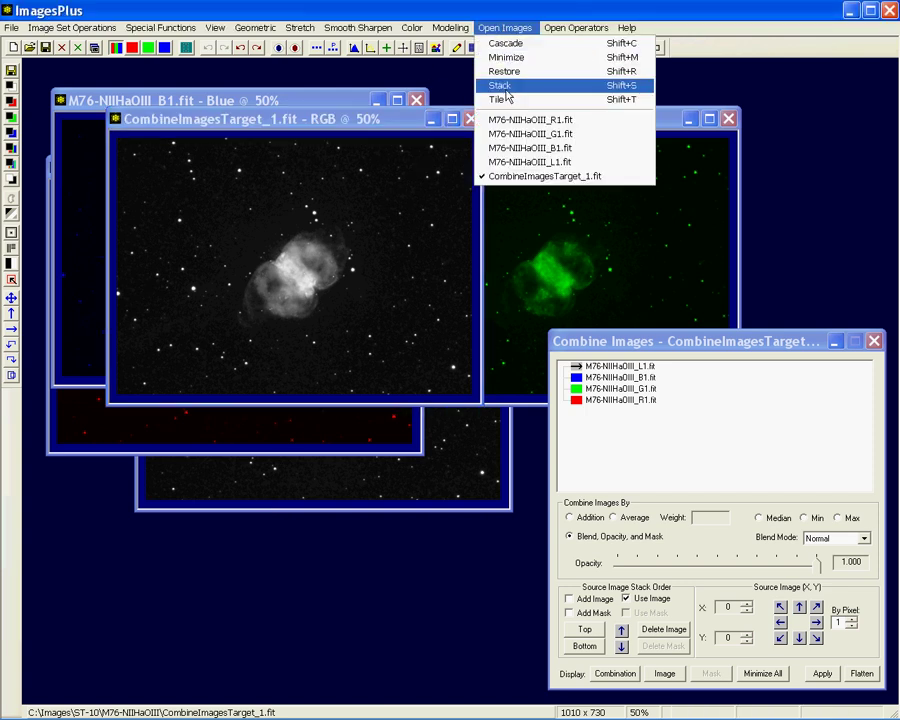
click(500, 86)
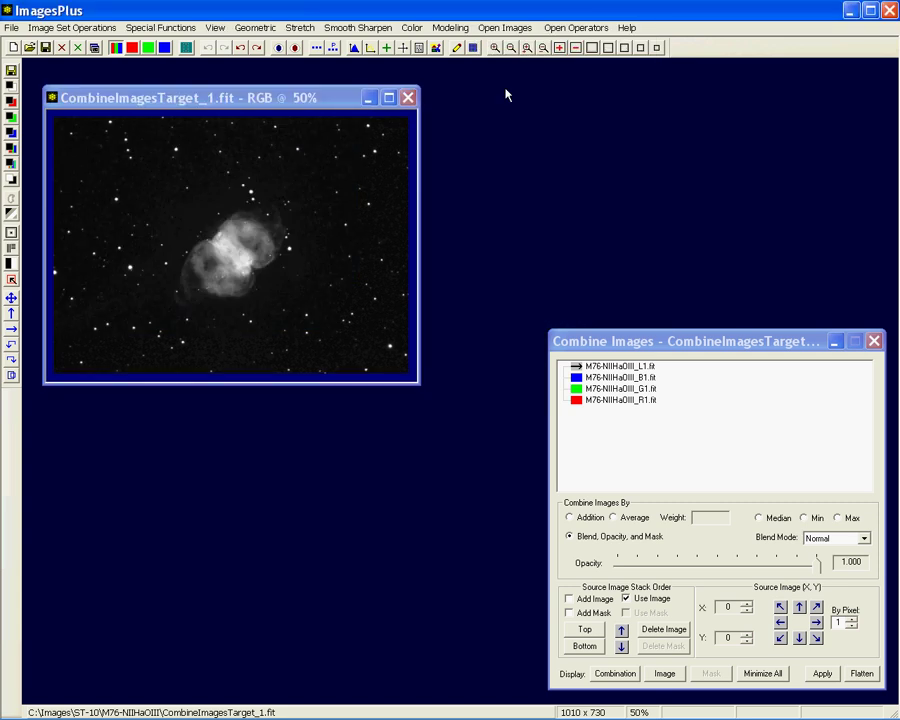
click(597, 367)
click(600, 400)
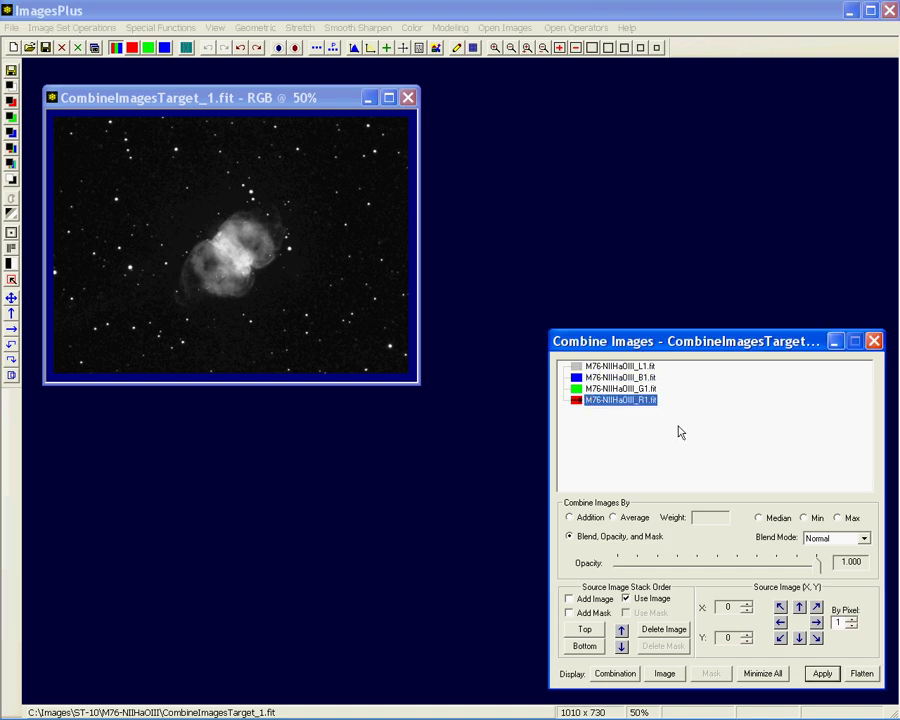
click(665, 674)
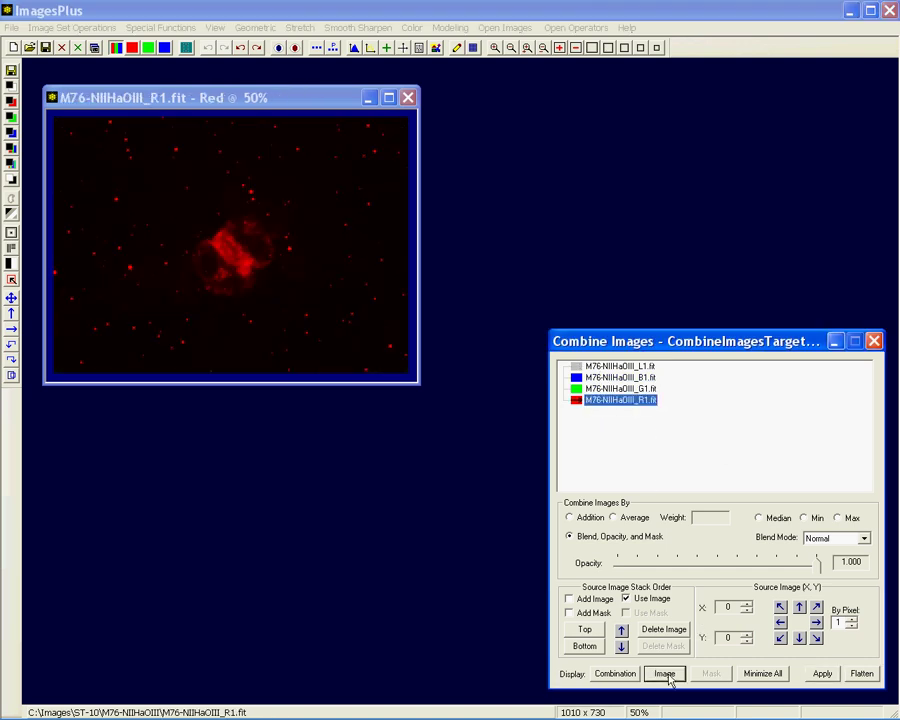
click(615, 366)
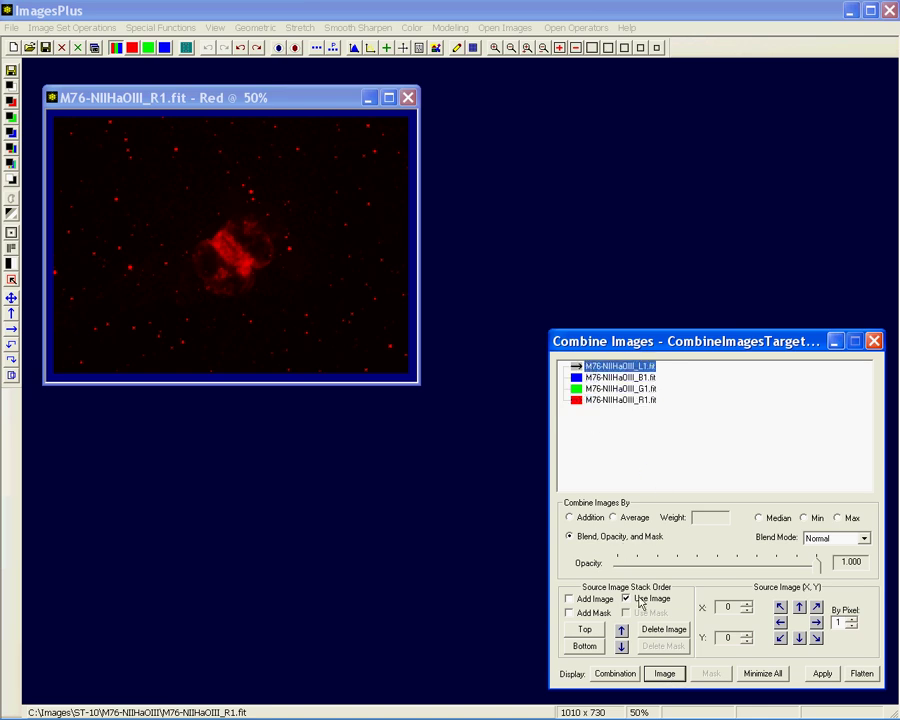
click(665, 674)
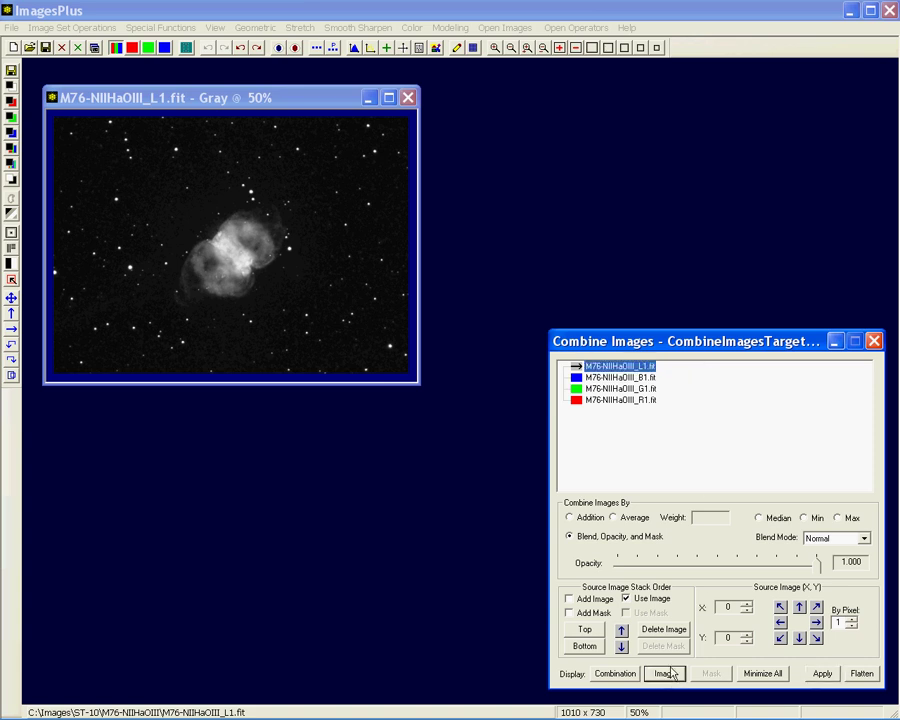
click(615, 673)
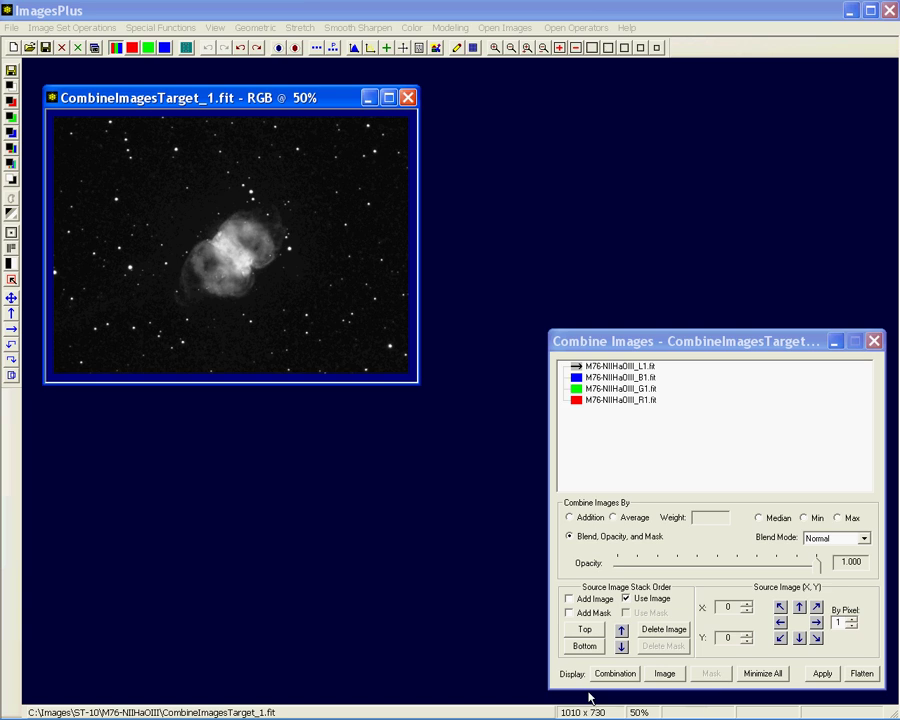
drag(724, 346, 717, 347)
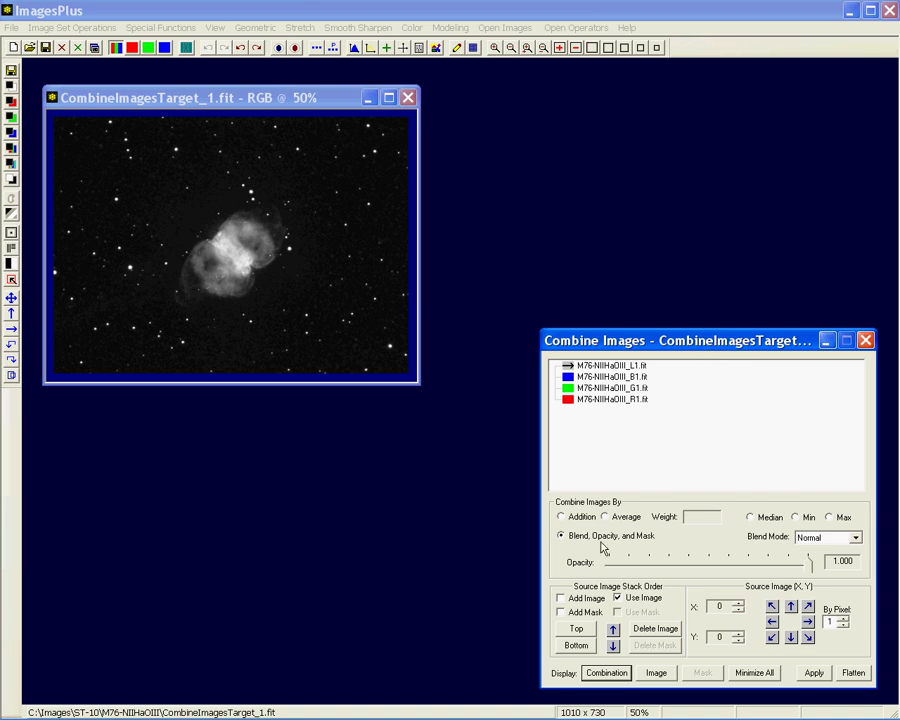
click(615, 676)
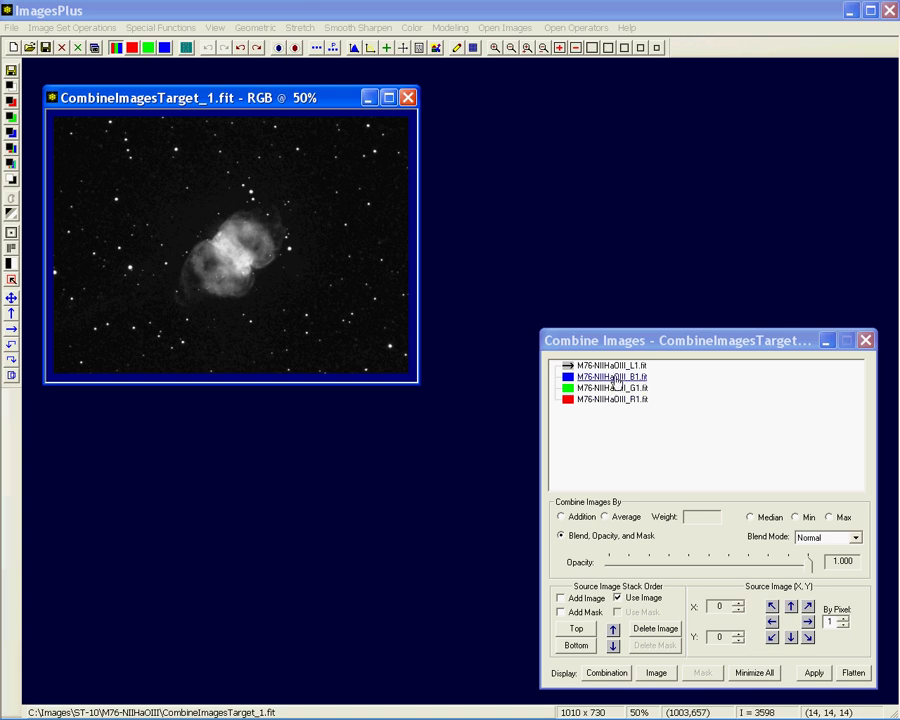
Step: Set the L1 layer's blend mode to Luminosity, then select the B1 layer
click(855, 537)
scroll(853, 462, down, 3)
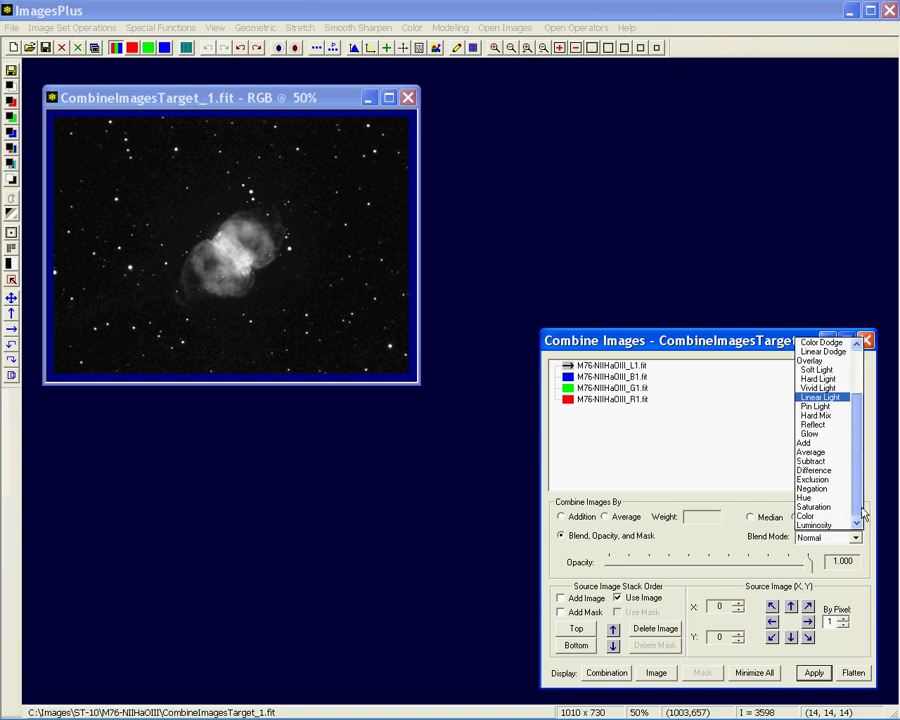
click(818, 523)
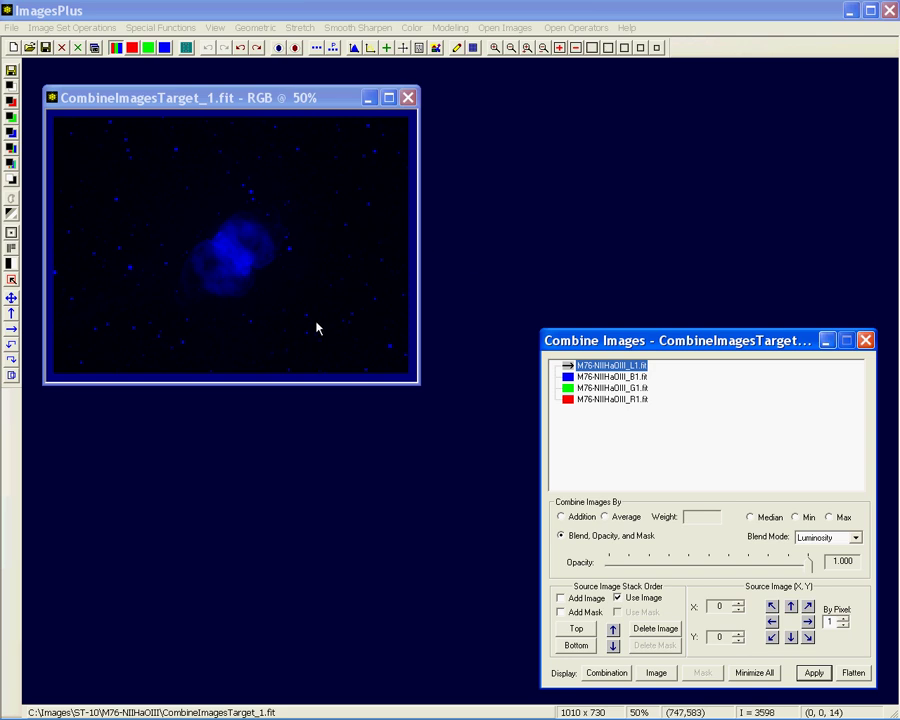
click(604, 377)
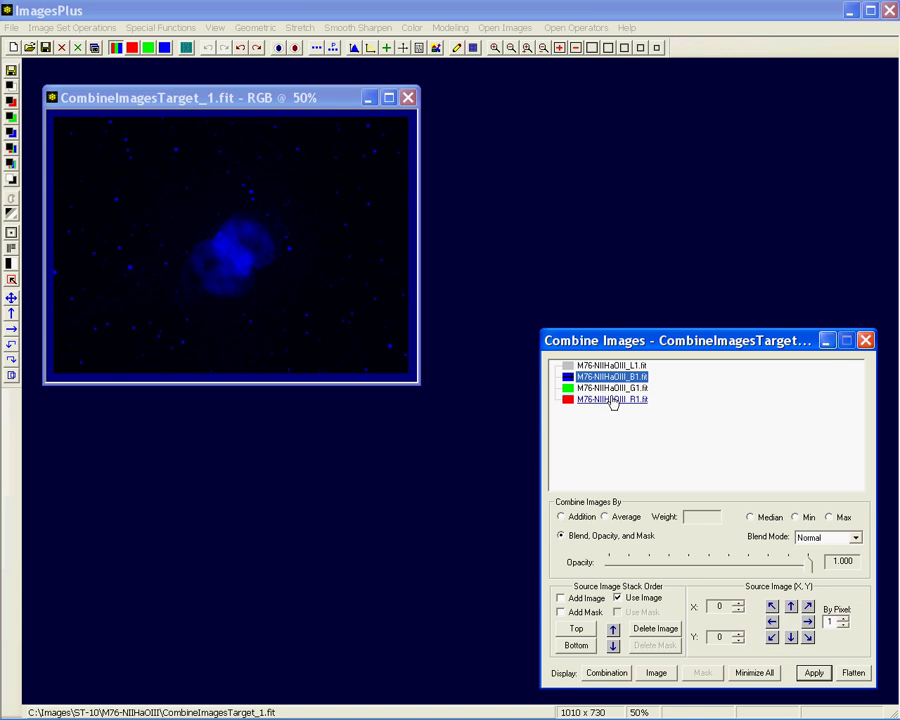
Step: Change the B1 layer's blend mode to Add and select the G1 layer
click(856, 539)
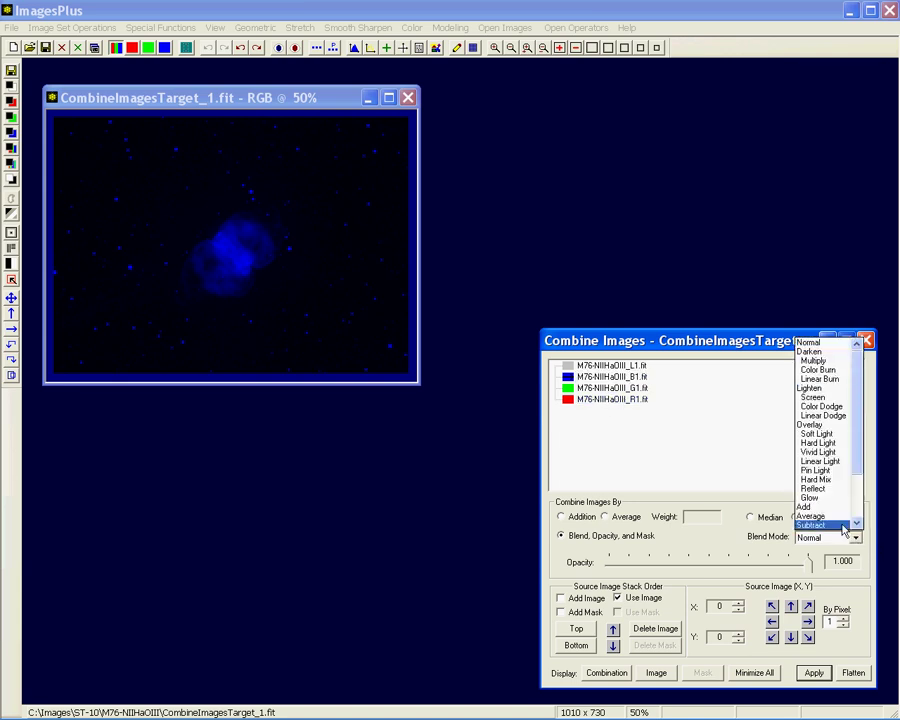
click(837, 508)
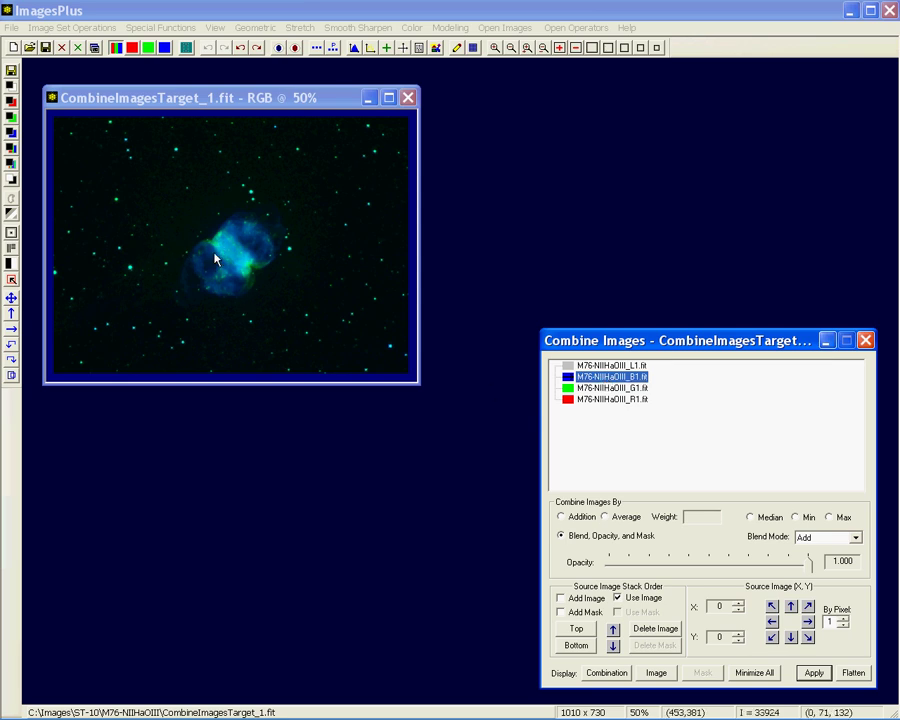
click(613, 388)
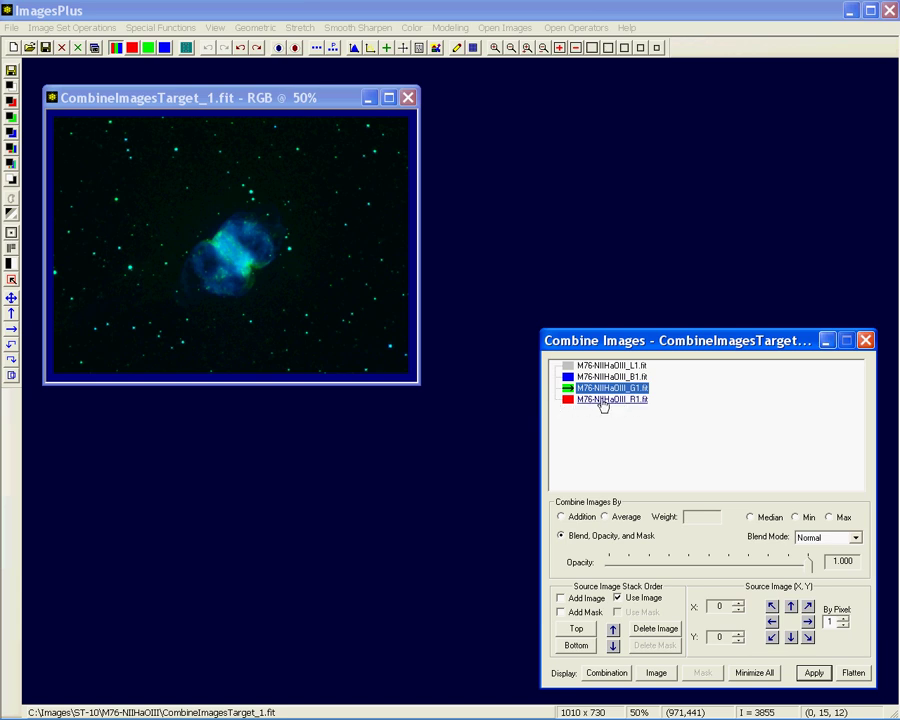
Step: Switch both the G1 and R1 layers to Add blend mode
click(856, 538)
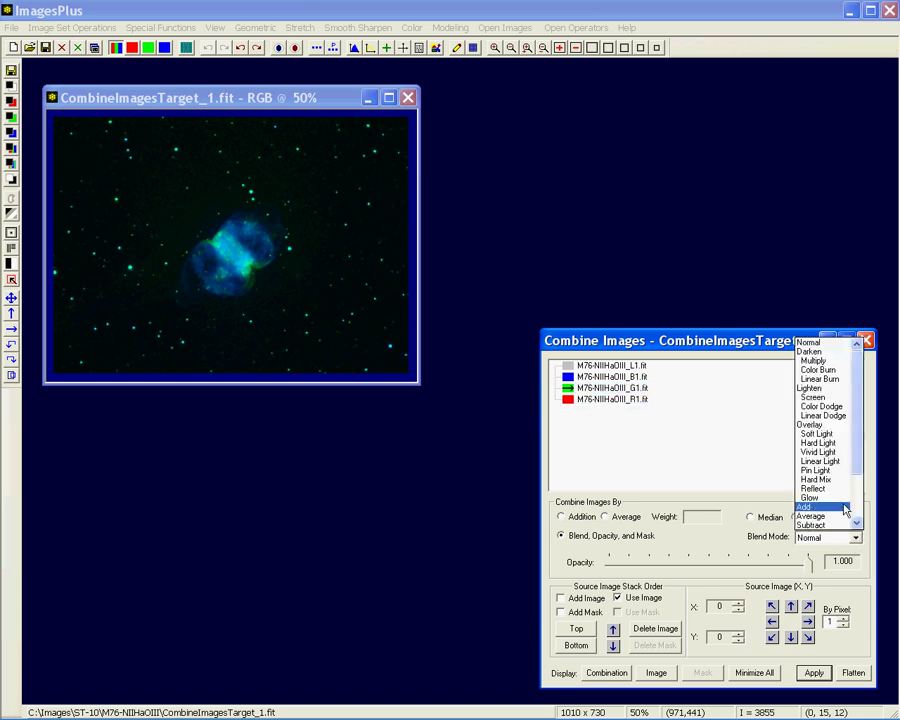
scroll(822, 460, down, 3)
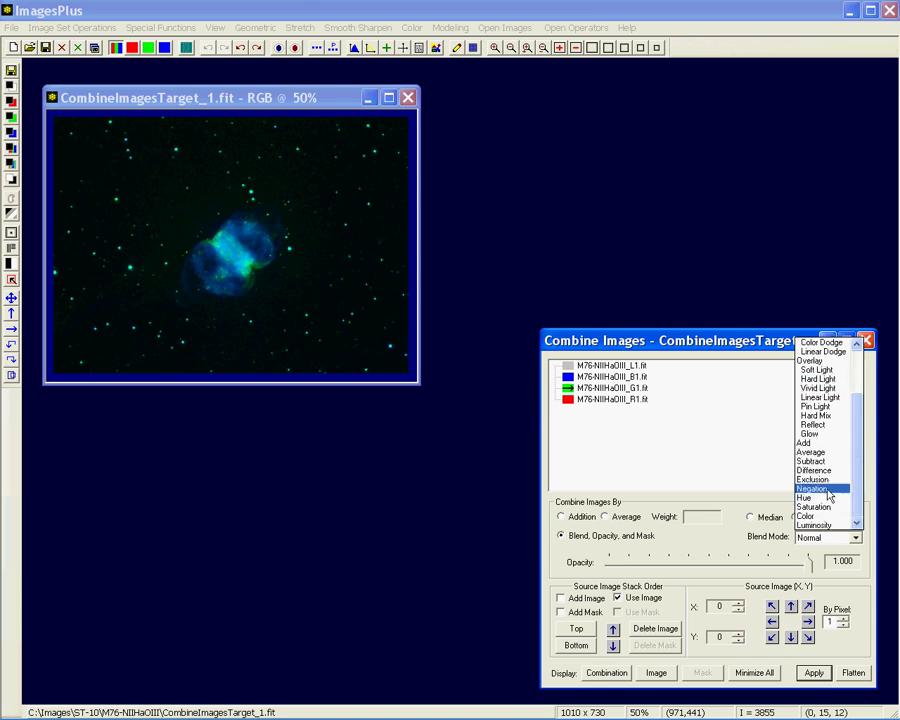
click(810, 443)
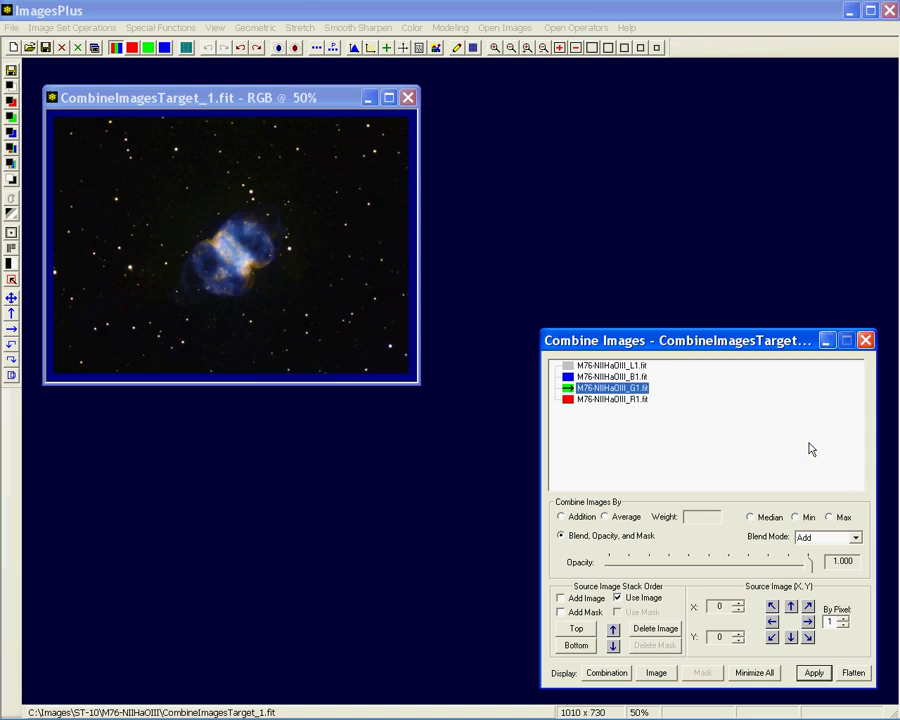
click(584, 400)
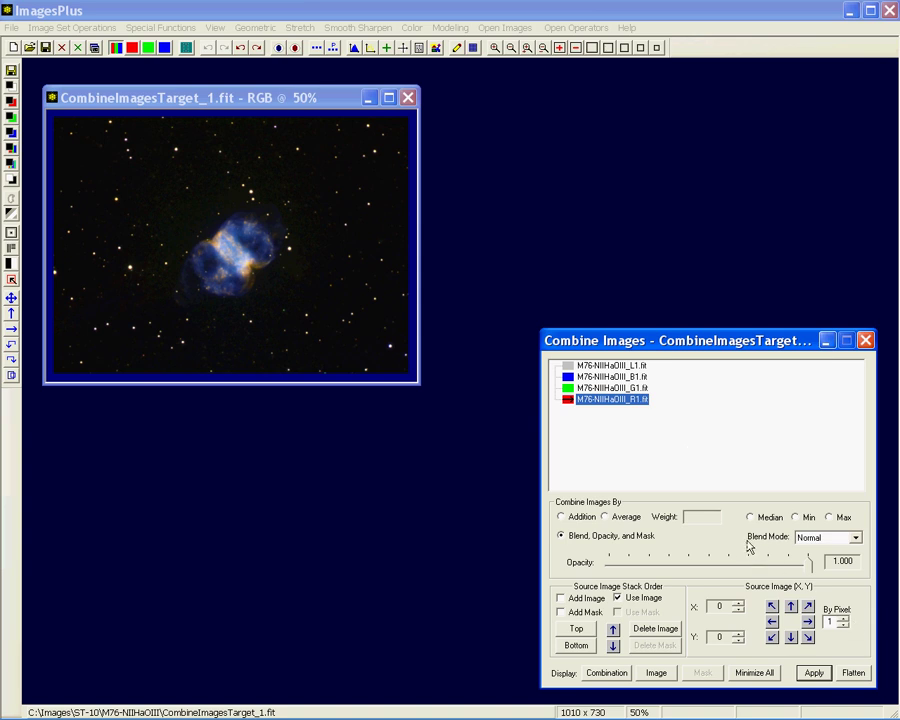
click(856, 538)
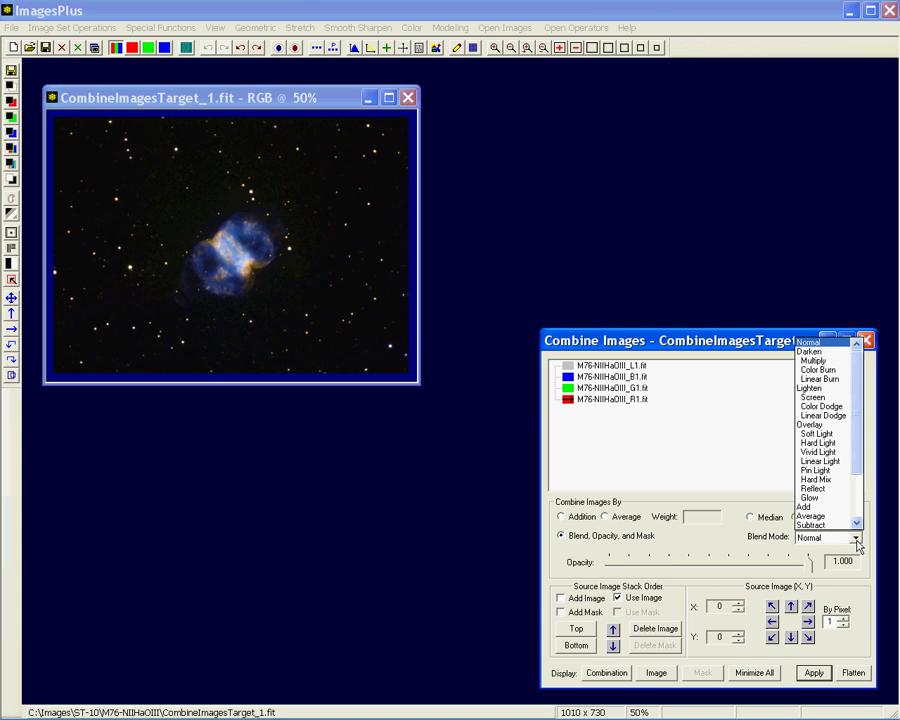
click(806, 507)
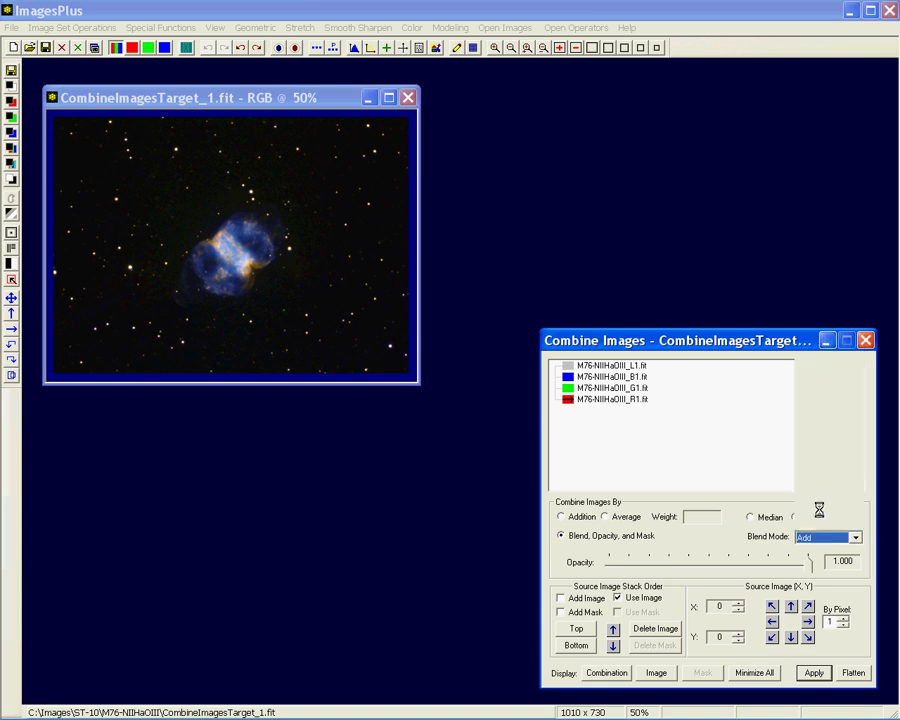
click(592, 413)
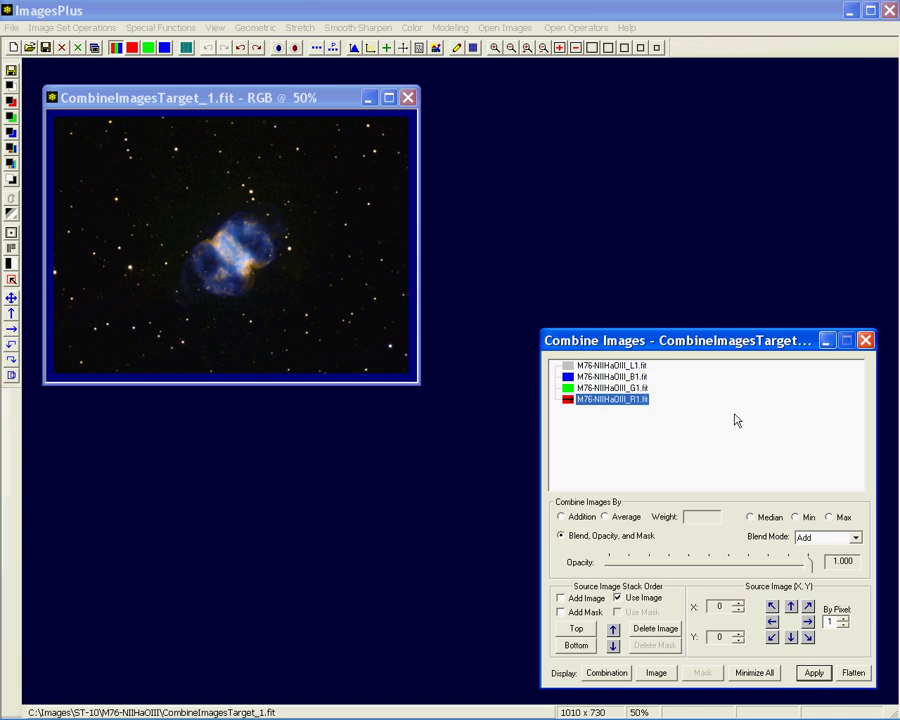
Step: Multiresolution-sharpen the L1 layer: Fine 27.6, black threshold 13003, feather 1841, artifact reduction
click(598, 366)
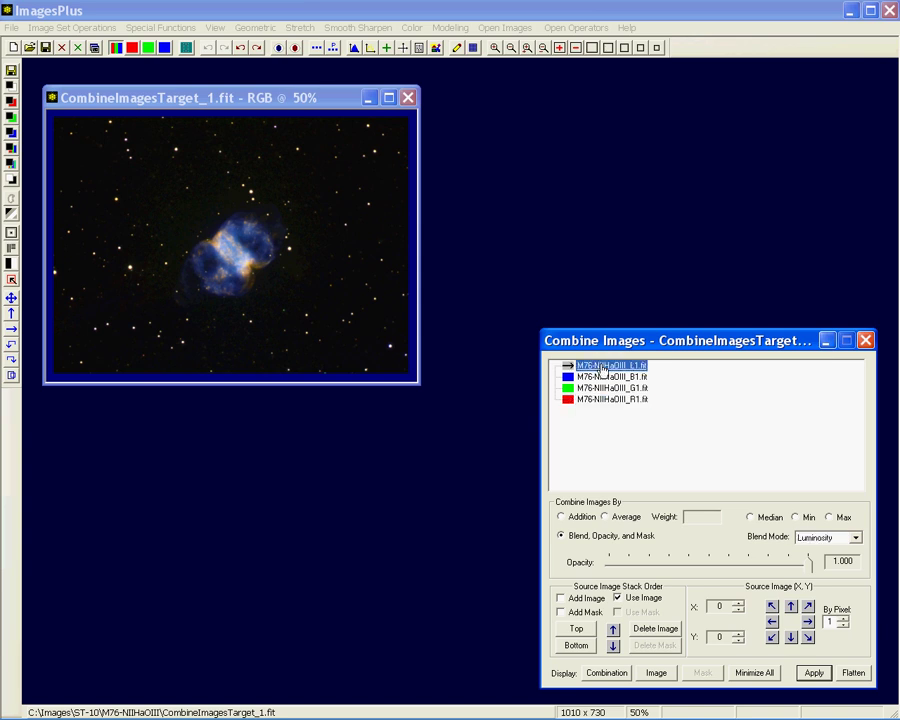
click(652, 675)
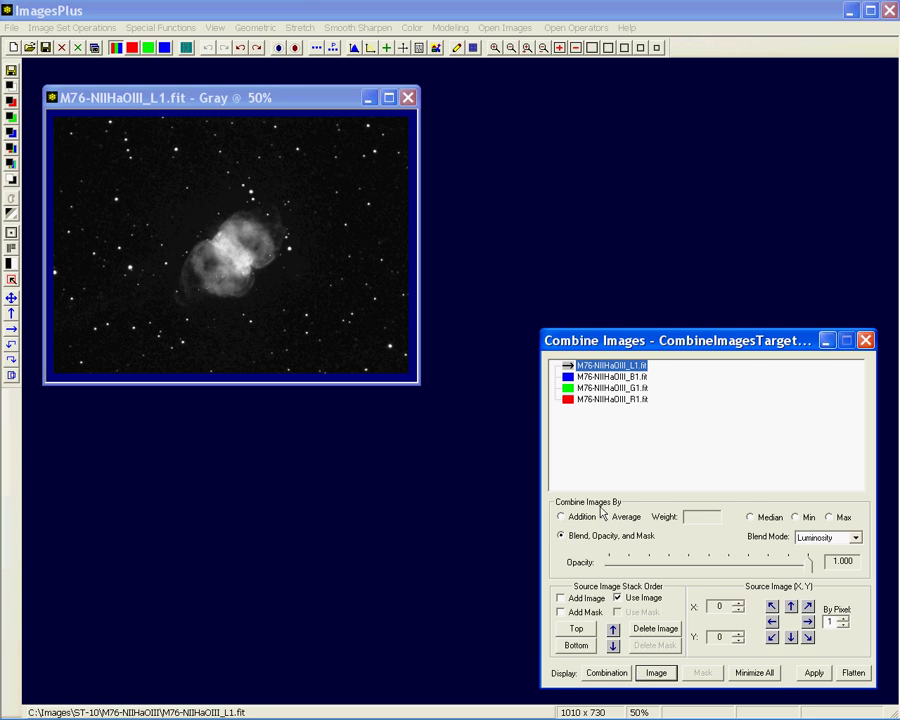
click(299, 27)
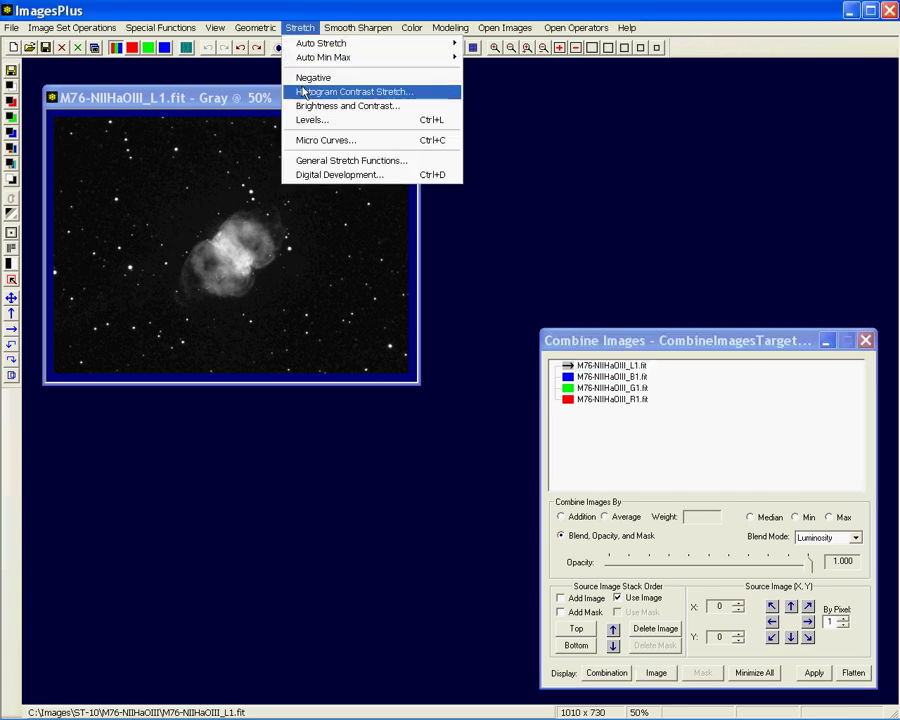
mouse_move(357, 27)
click(347, 58)
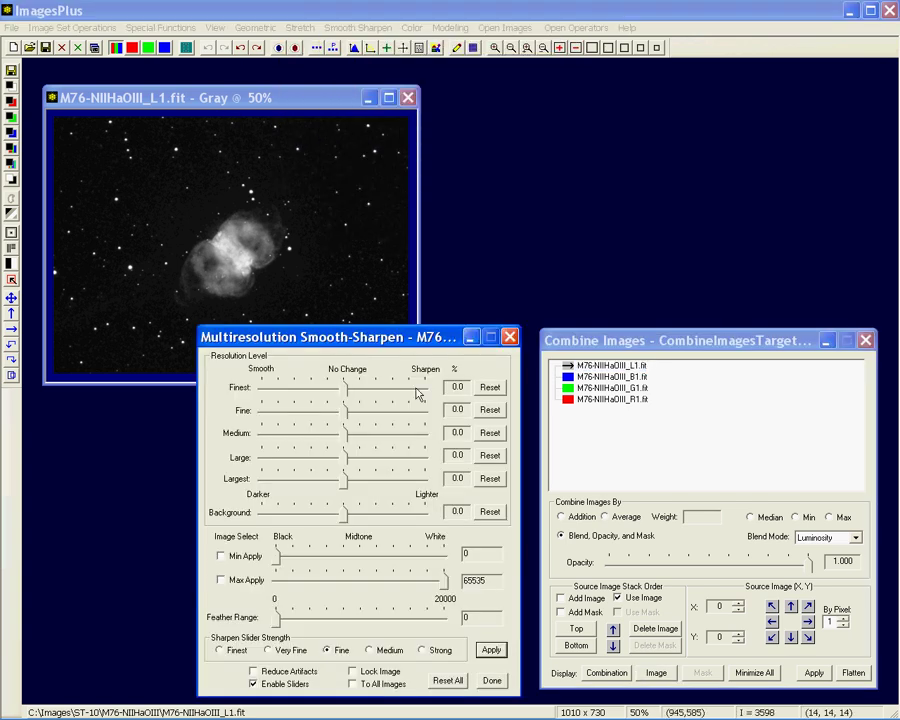
drag(343, 410, 365, 413)
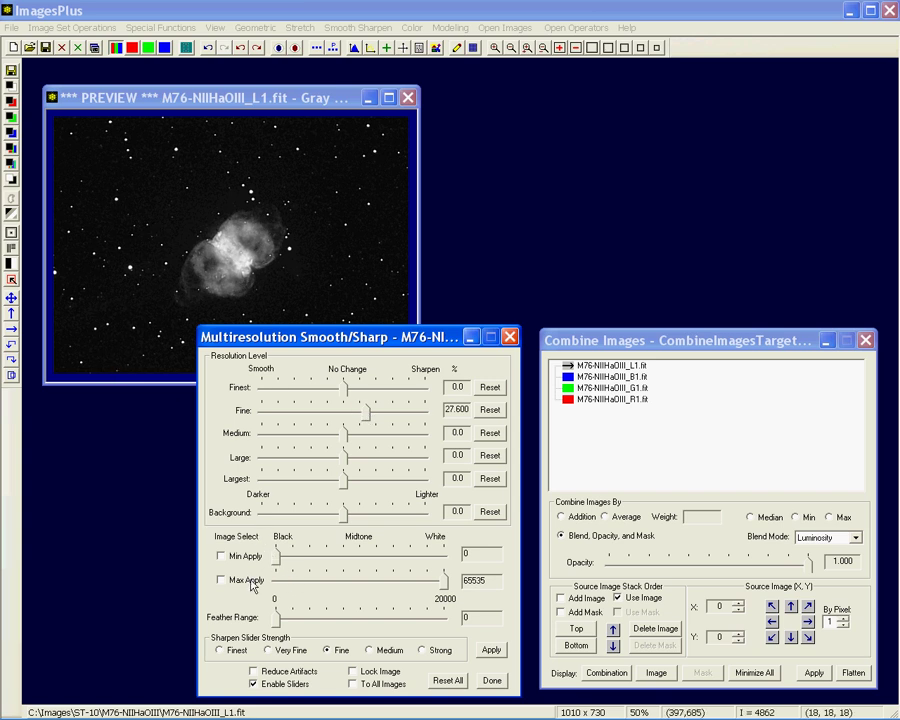
click(222, 556)
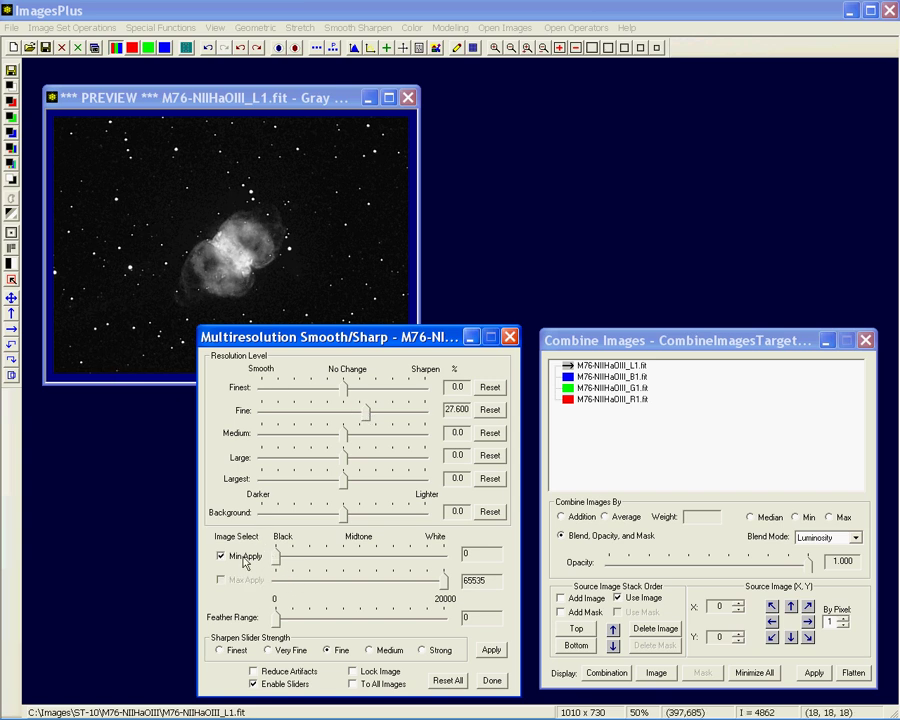
click(185, 283)
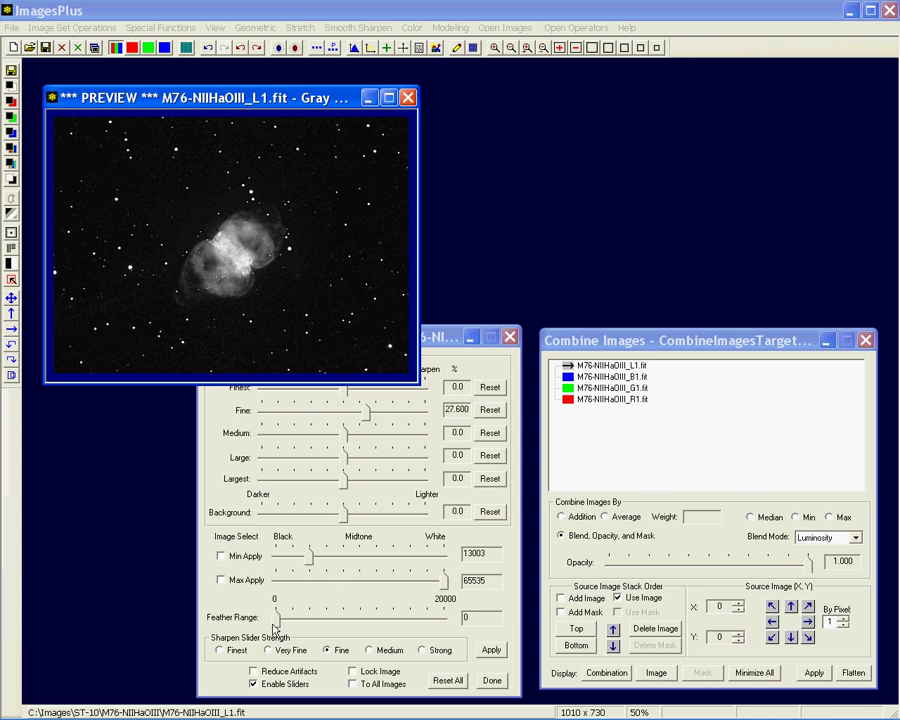
drag(277, 617, 286, 627)
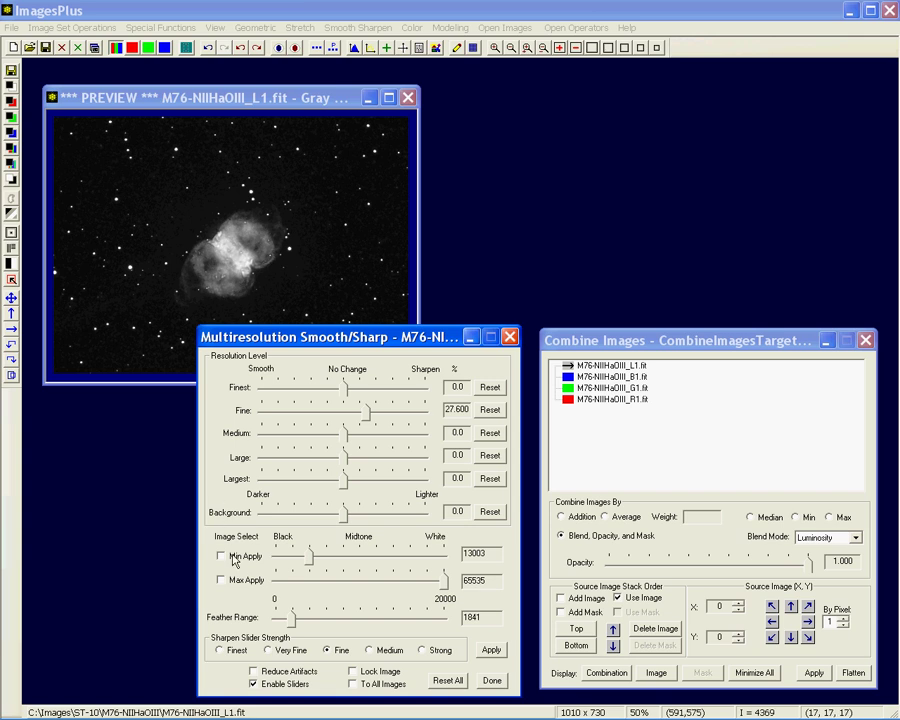
click(254, 671)
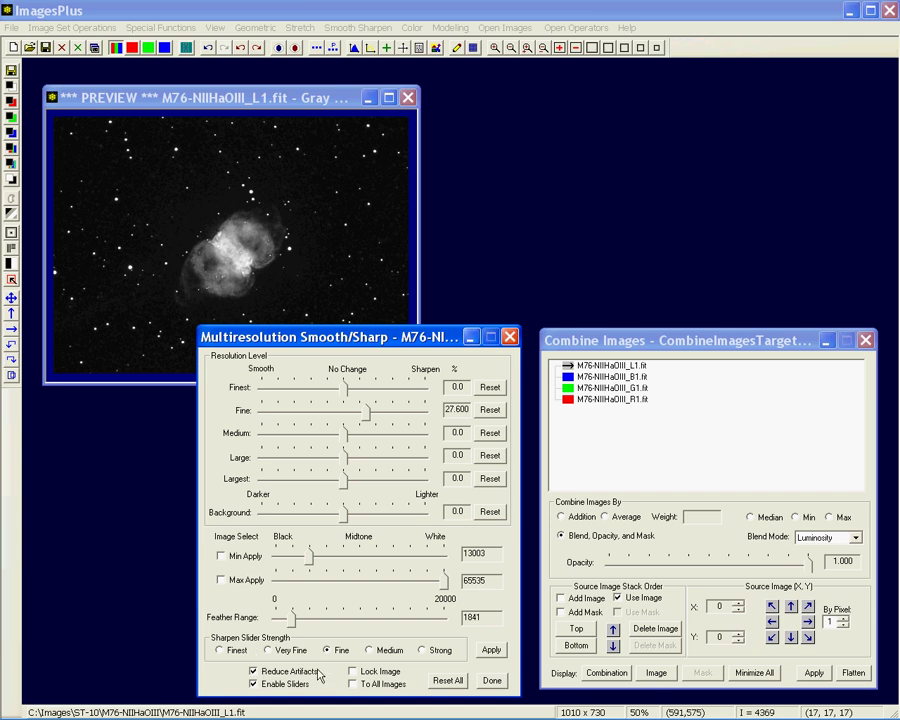
click(492, 651)
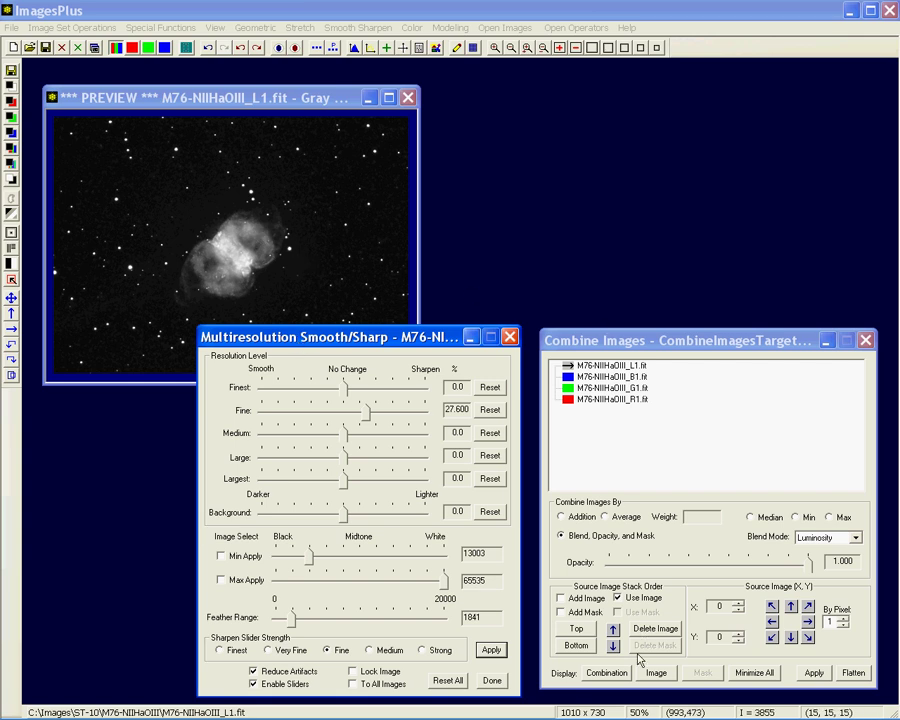
Step: Show the combination again, re-rendered with the sharpened L1 luminance layer
click(606, 673)
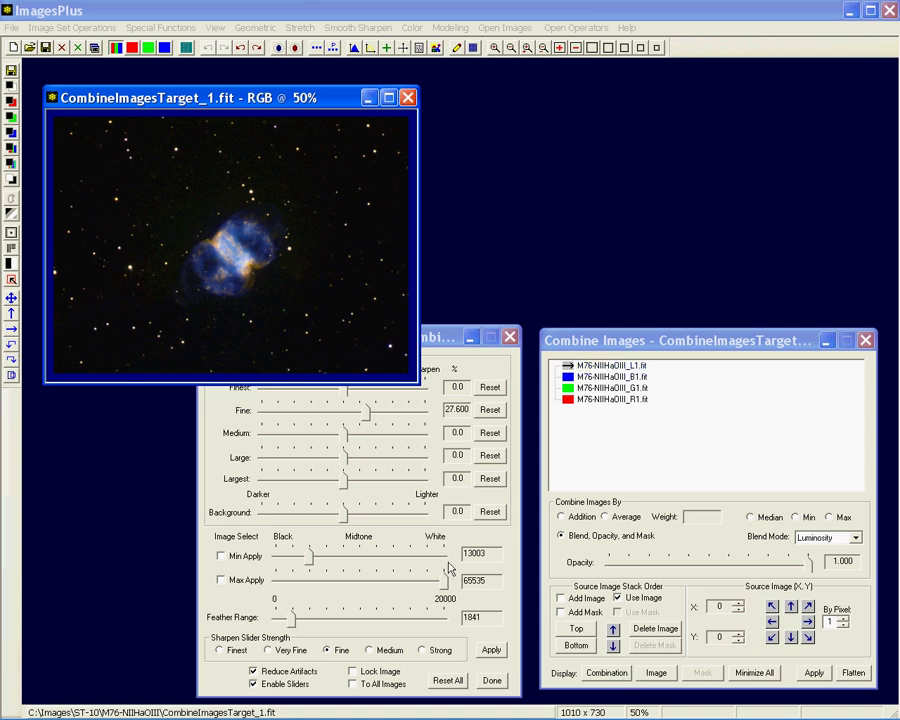
click(815, 673)
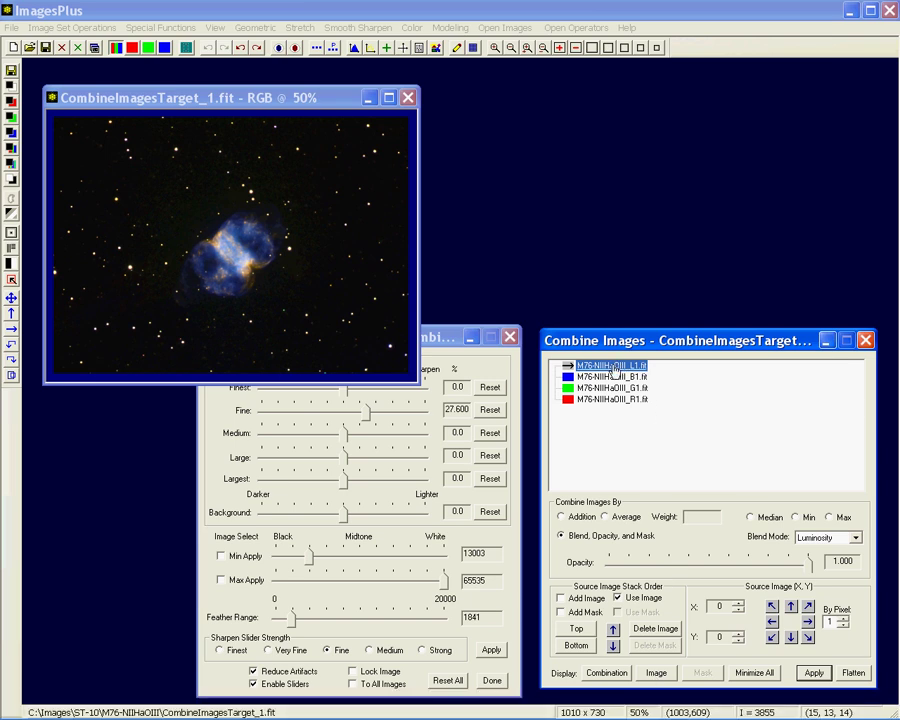
Step: Make a luminance mask from the L1 image and place it at 50% beside the preview
click(657, 673)
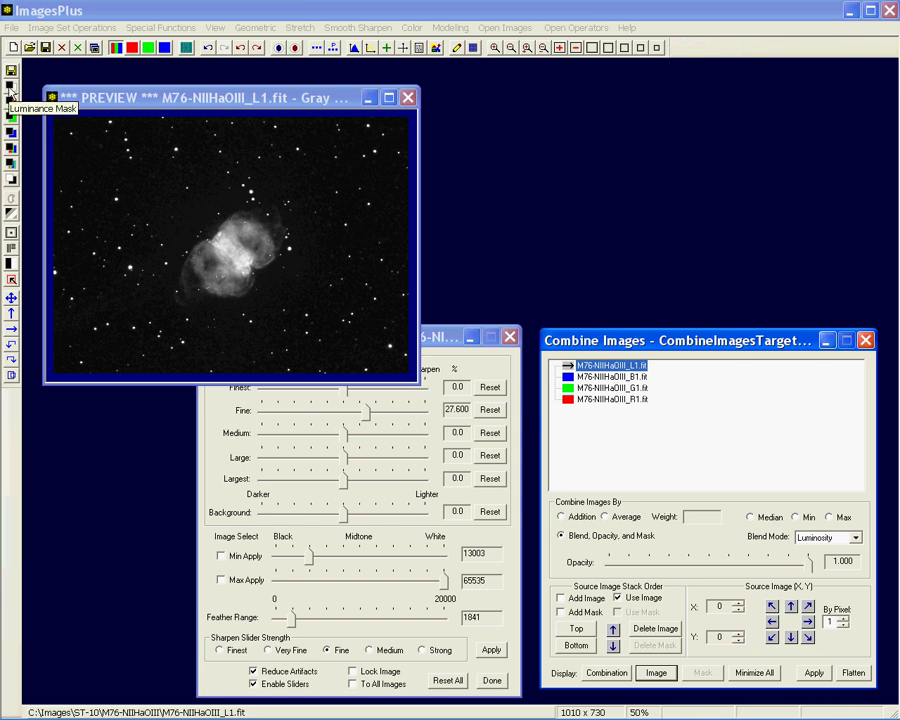
click(11, 87)
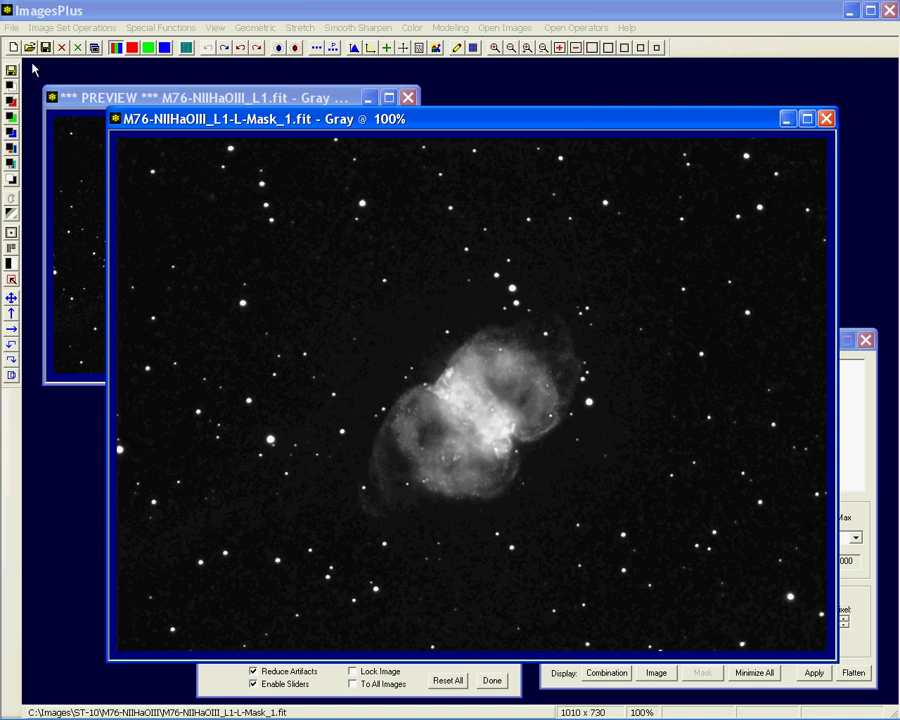
click(657, 48)
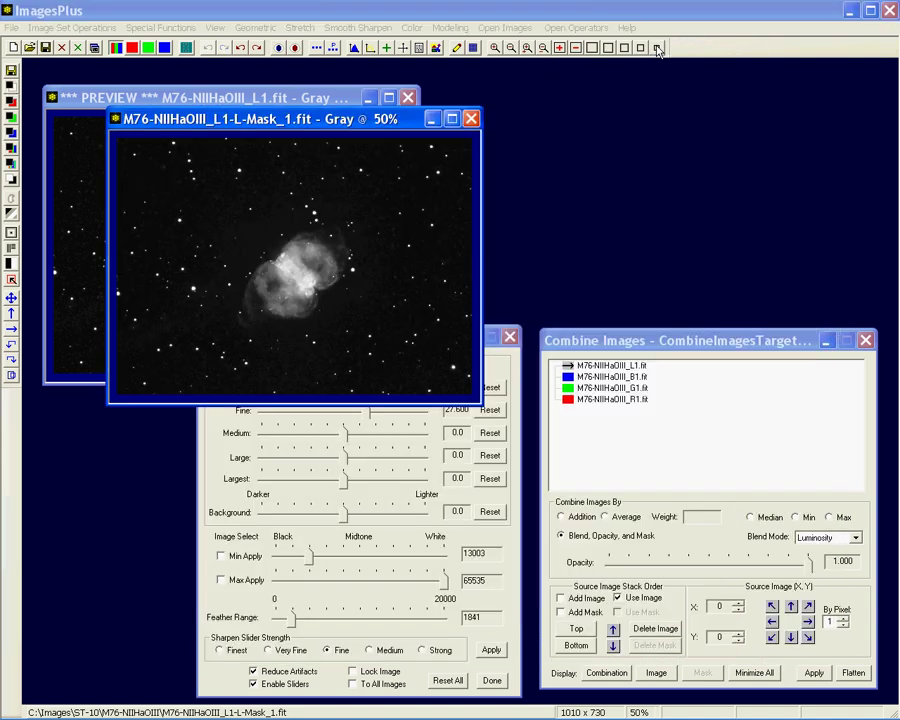
drag(268, 118, 564, 100)
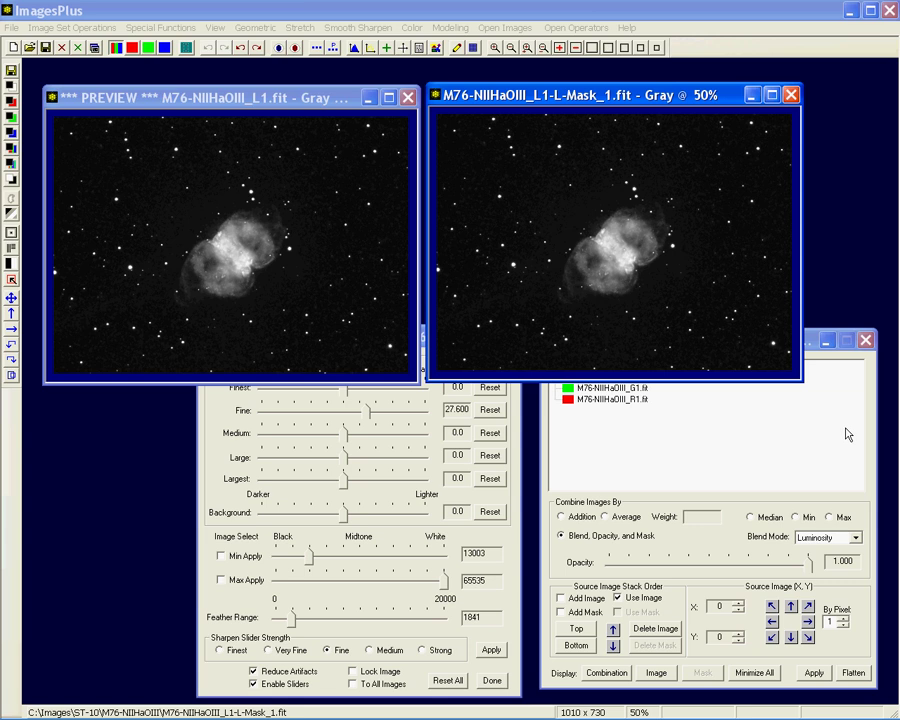
Step: Tick Add Mask and assign the L1-L-Mask image as the L1 layer's mask
click(791, 430)
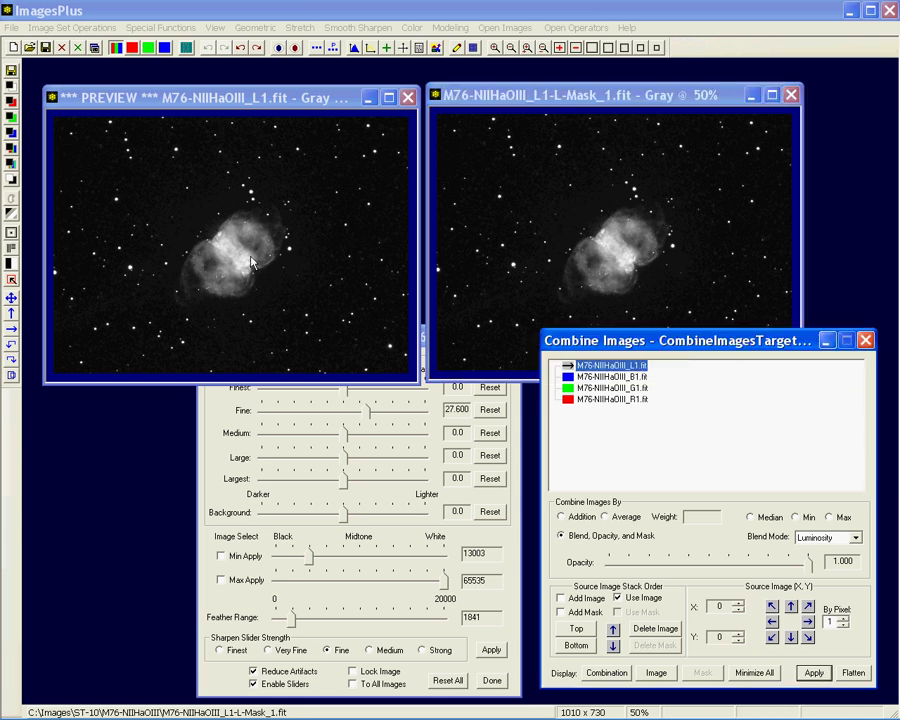
click(582, 614)
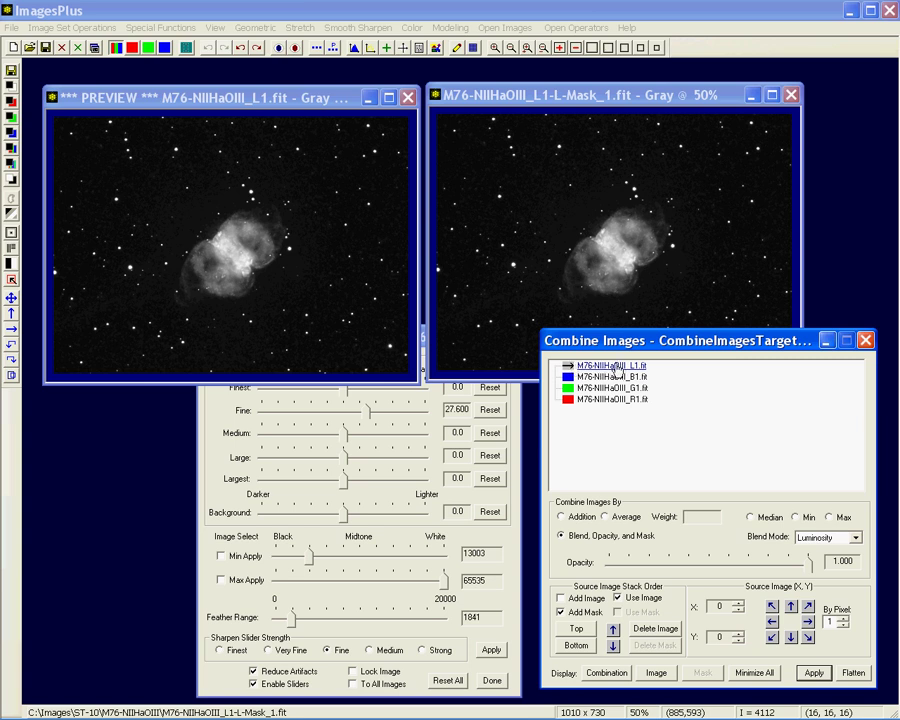
click(622, 256)
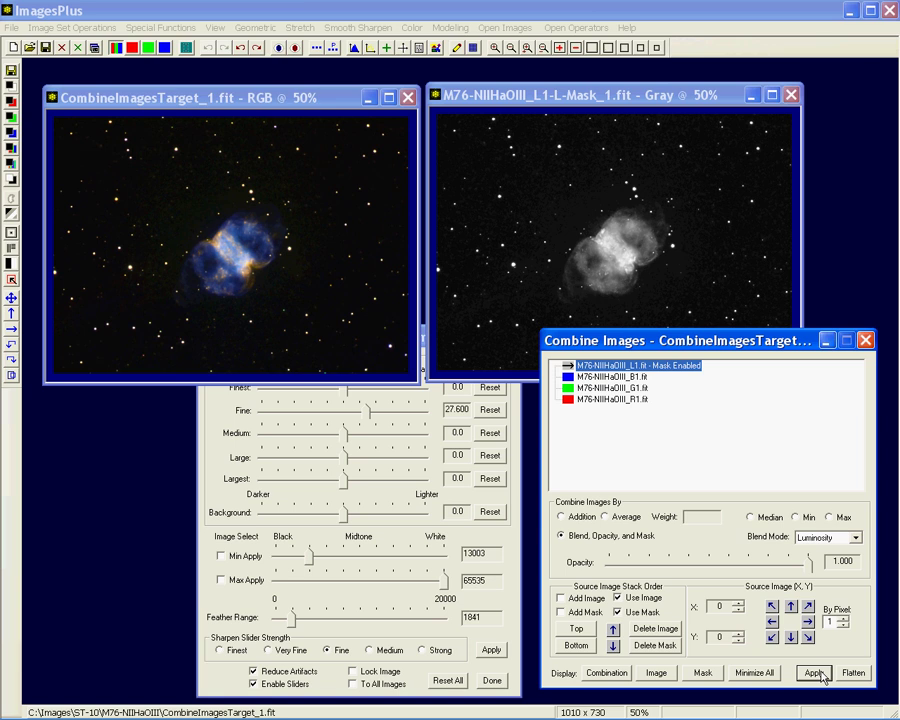
click(818, 674)
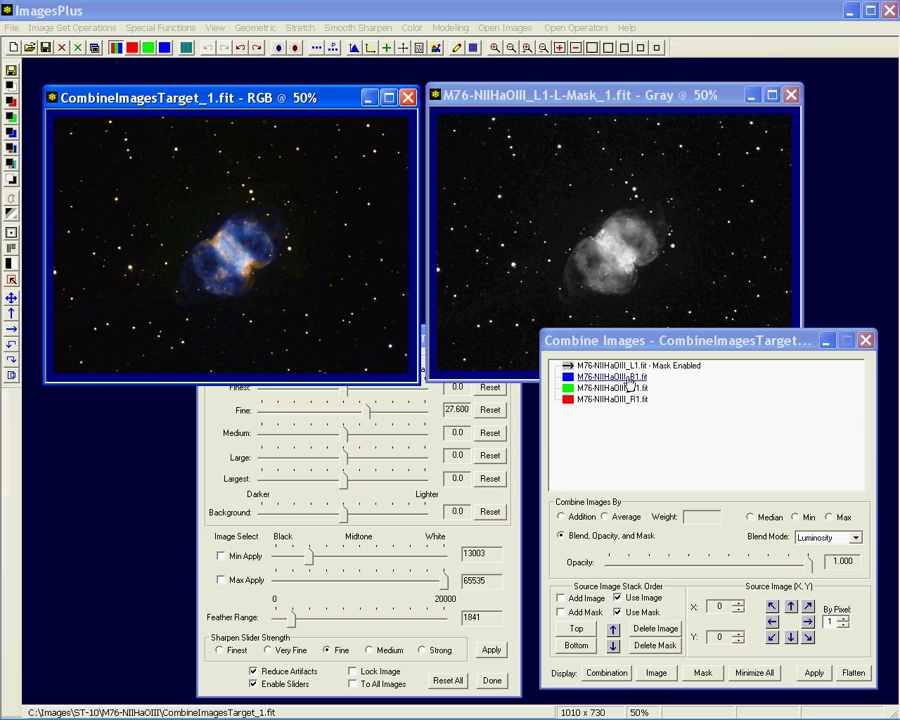
click(612, 377)
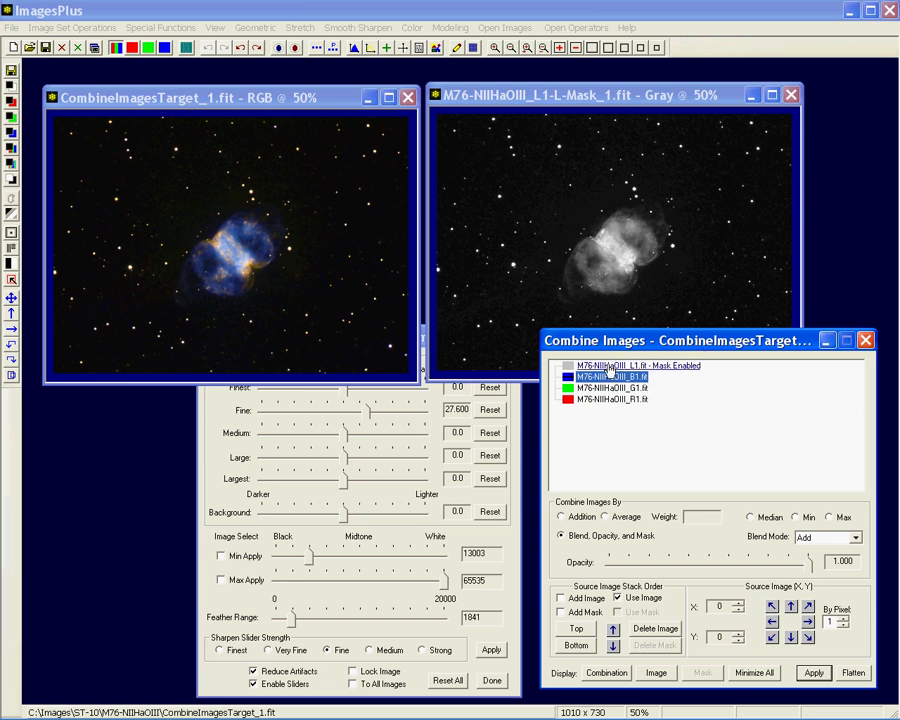
key(Up)
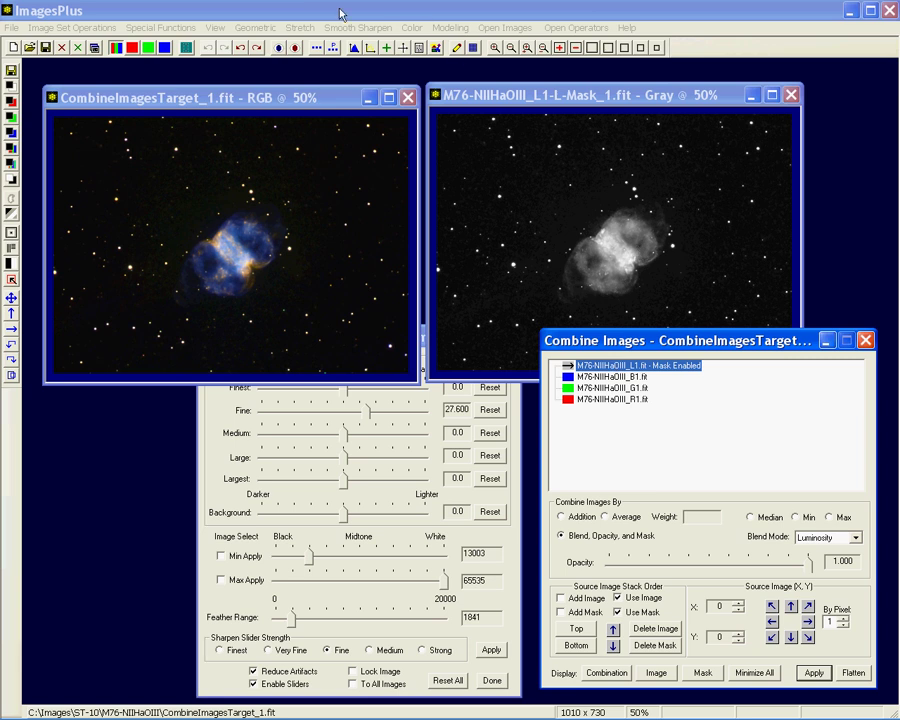
click(418, 48)
drag(591, 80, 57, 215)
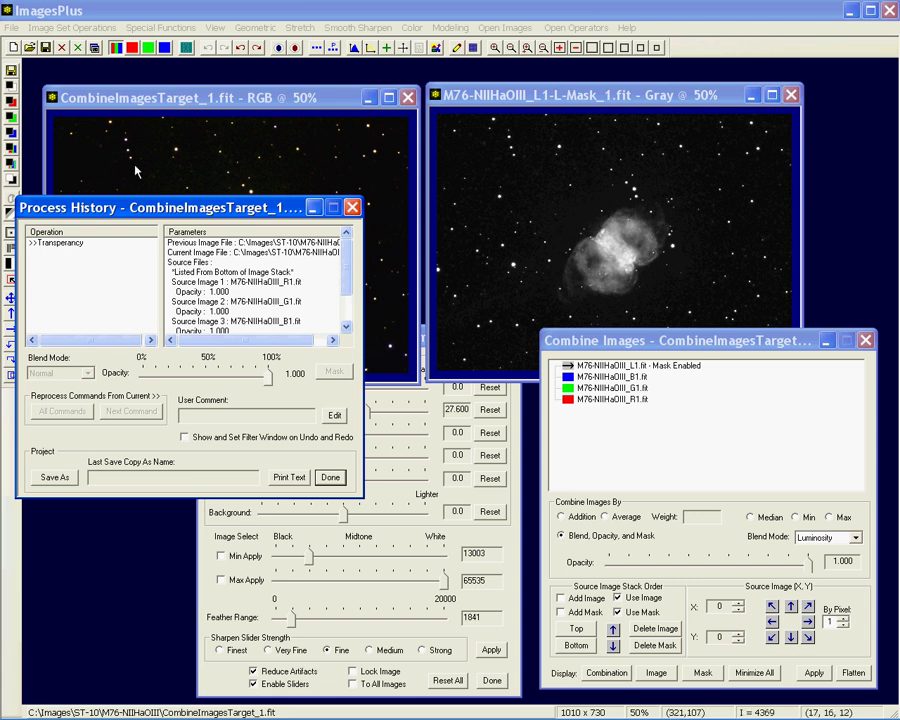
Step: Apply a 7x7 Gaussian blur to the L1 luminance mask, then return to Combine Images
click(352, 207)
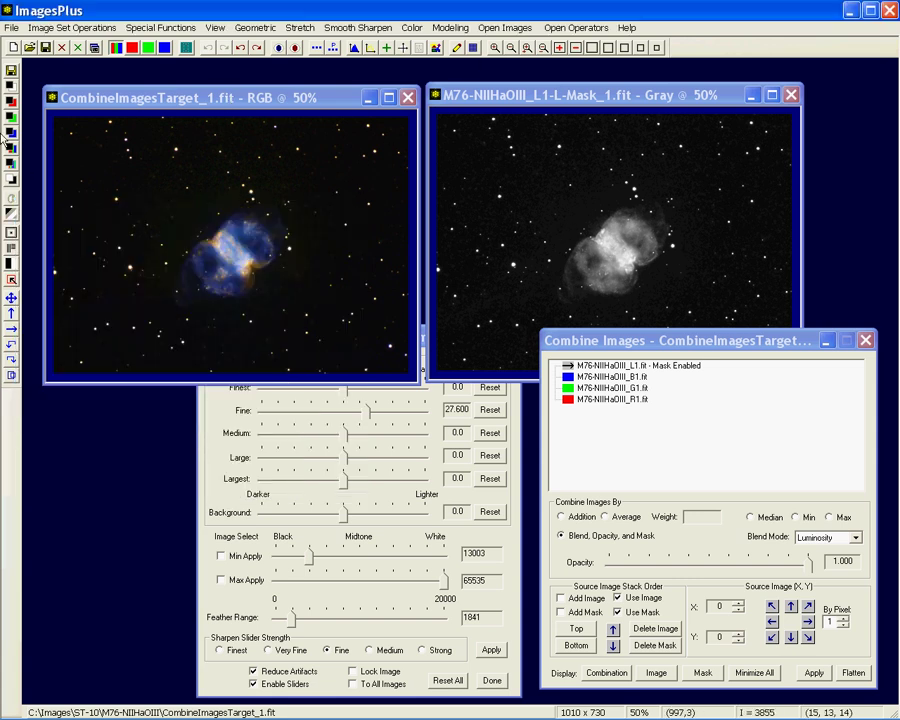
click(11, 232)
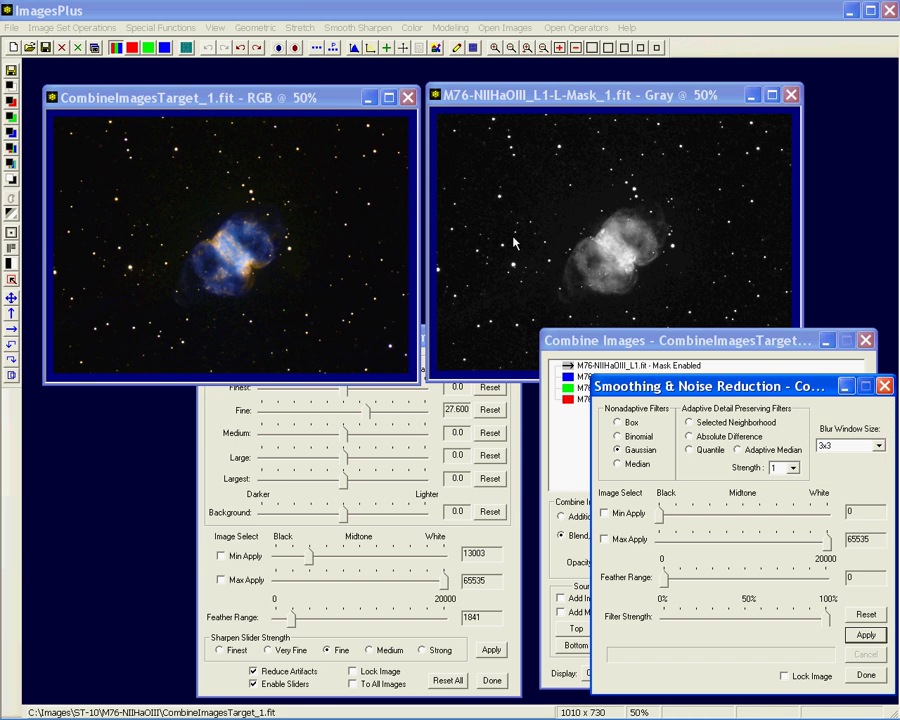
click(722, 326)
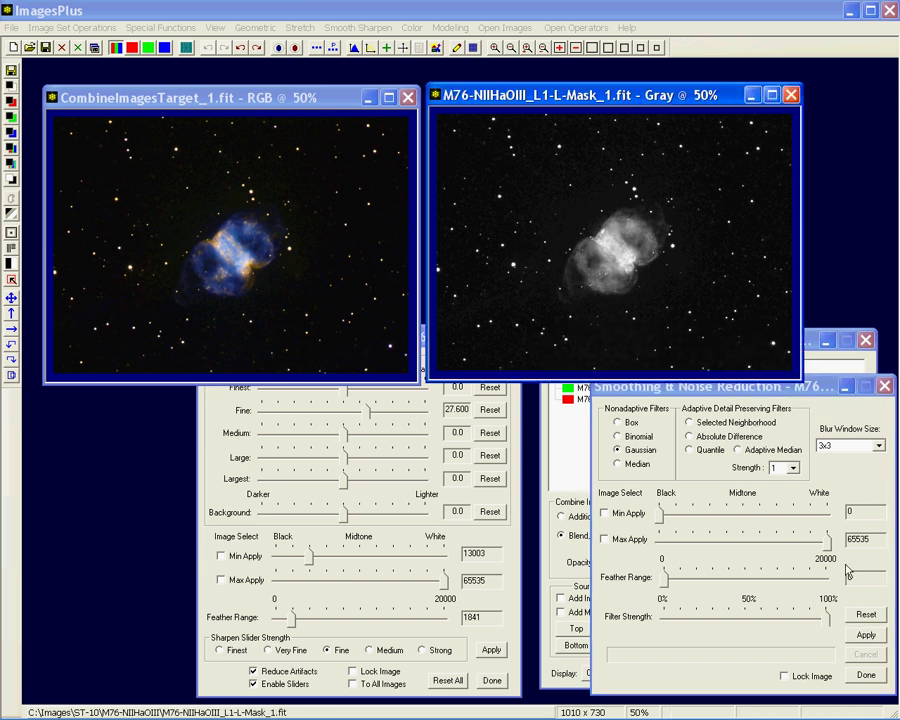
click(877, 445)
click(862, 484)
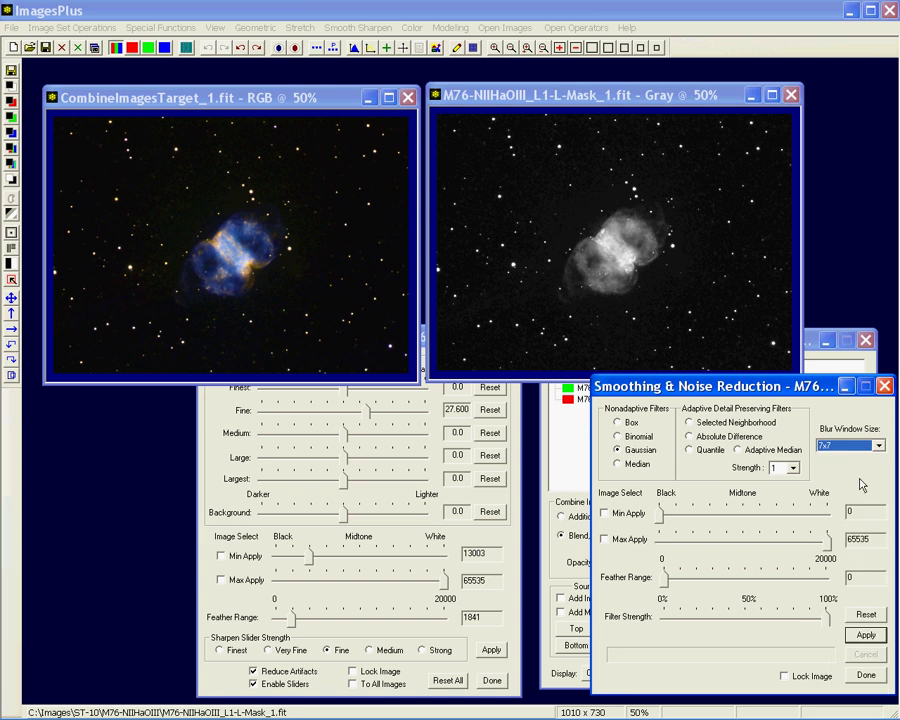
click(881, 636)
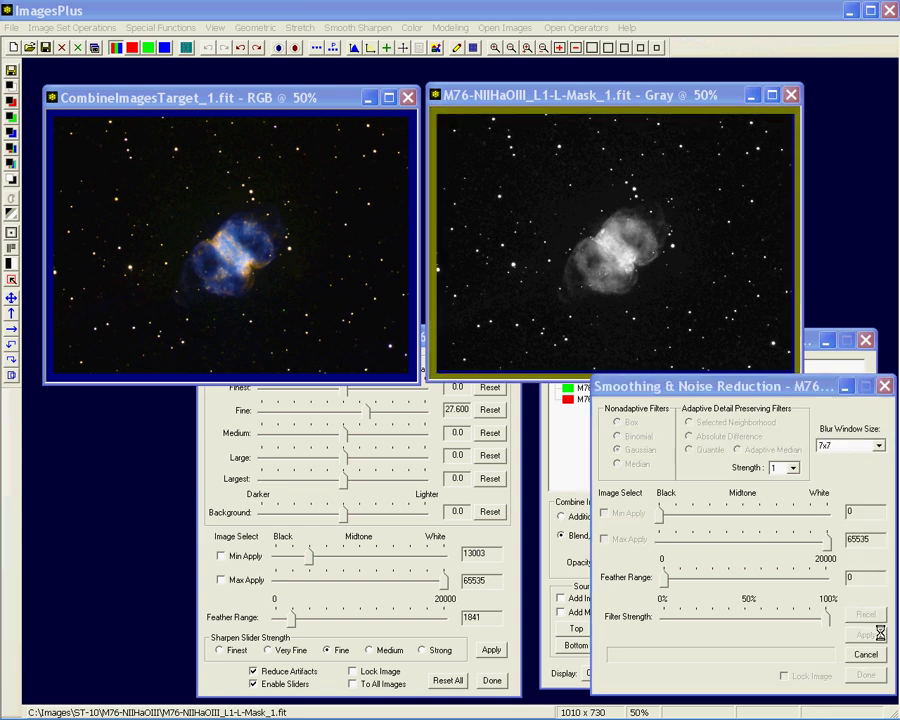
click(884, 386)
click(848, 398)
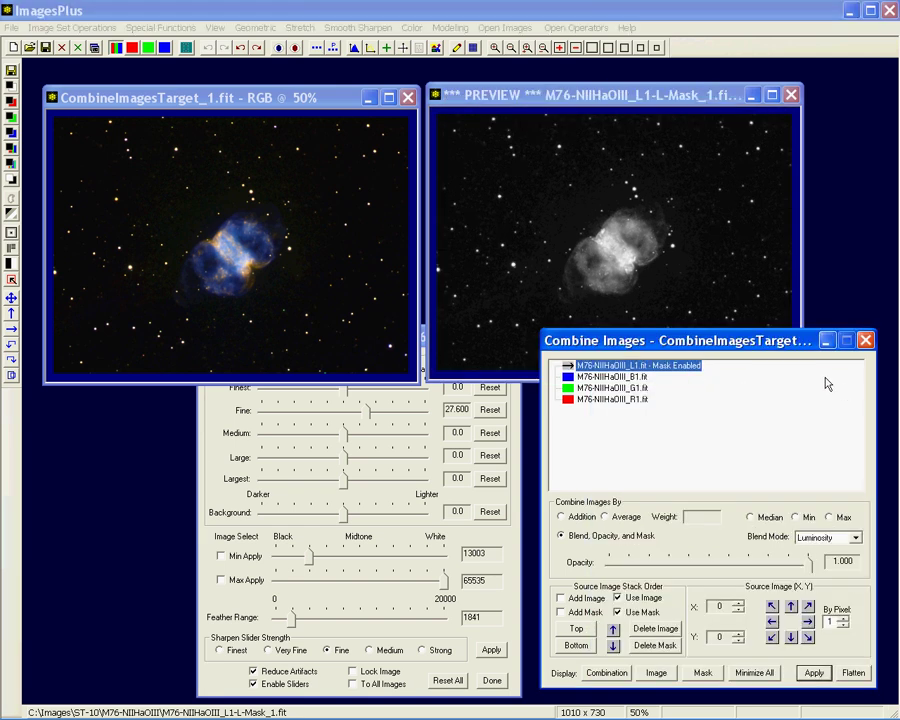
Step: Rebuild the M76 colour combination using the 7x7-blurred L1 luminance mask
click(815, 672)
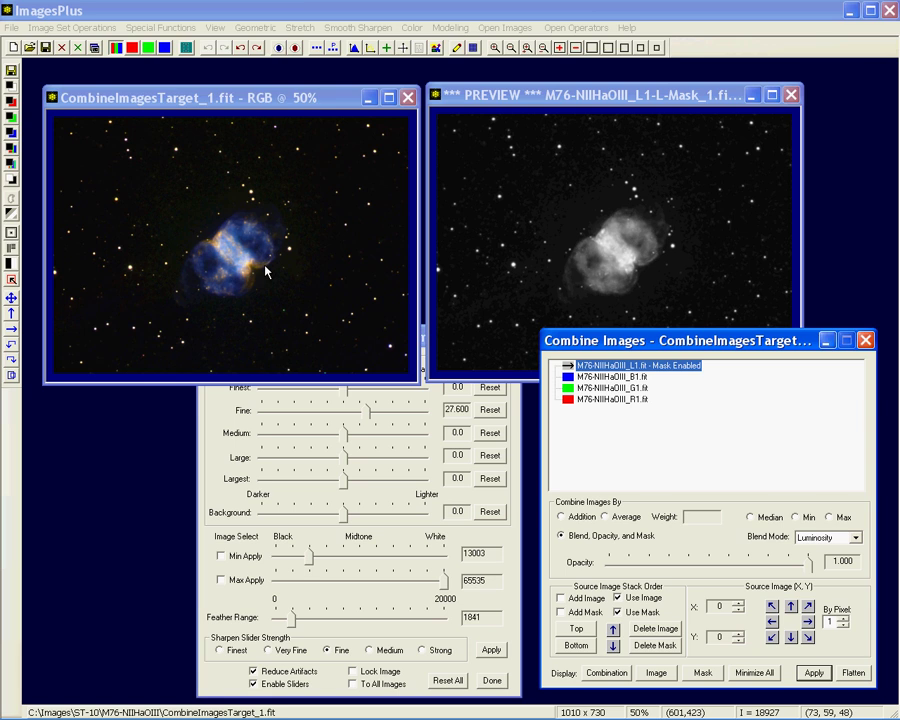
Step: Dismiss the Multiresolution Smooth/Sharp dialog, keeping the colour image and Combine Images open
click(215, 414)
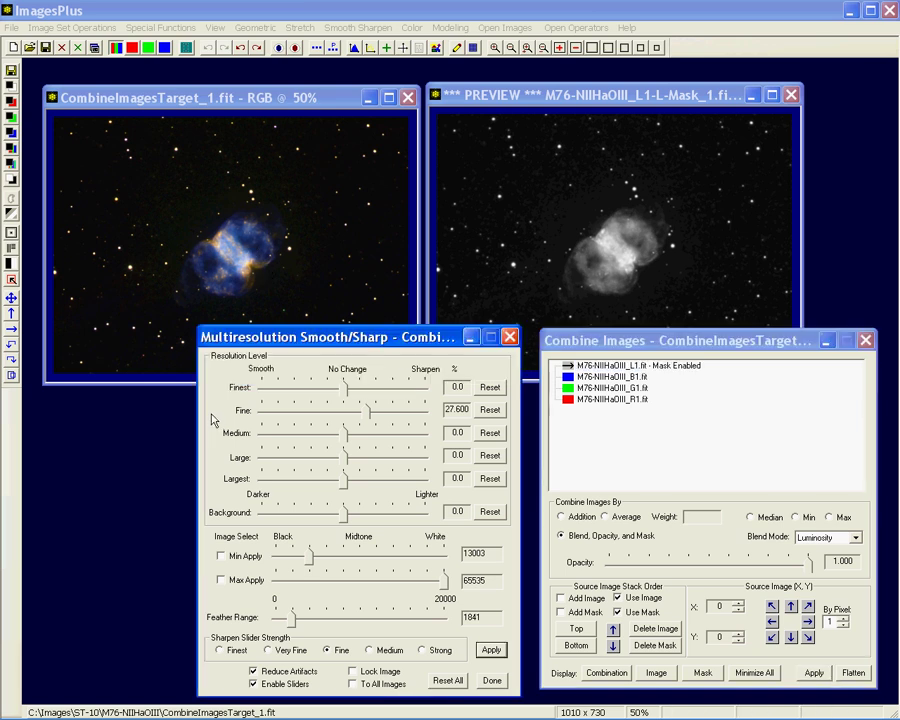
click(508, 345)
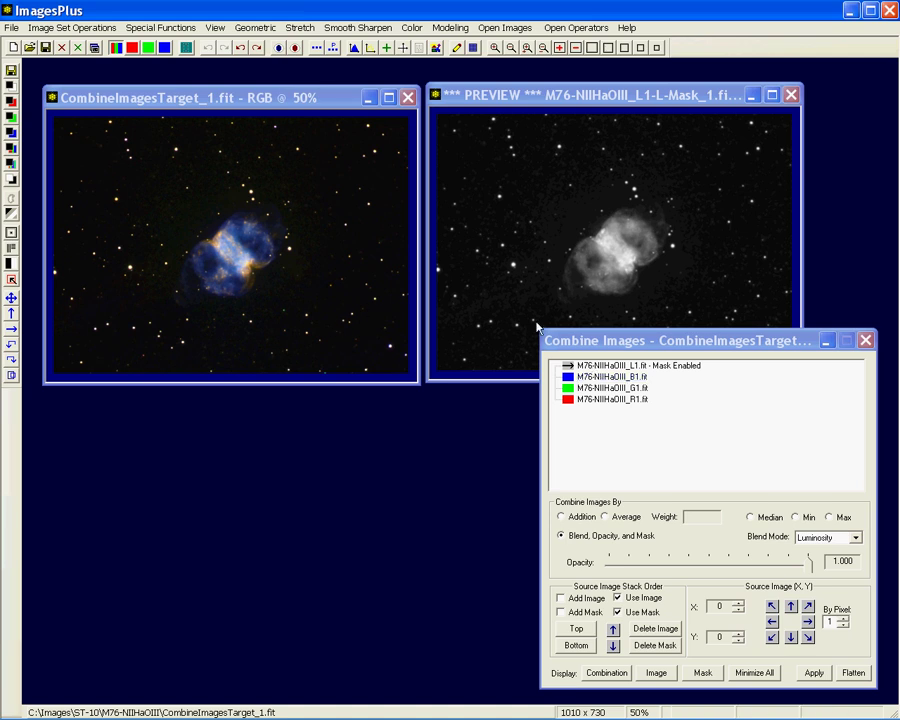
click(293, 253)
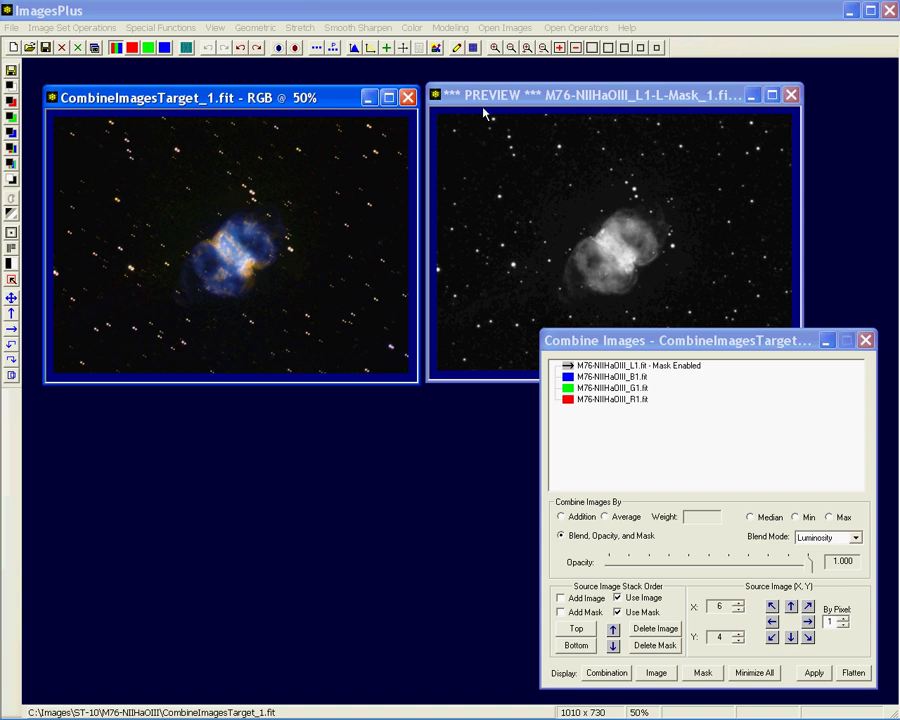
Step: Show the combined M76 image's Process History beside the Combine Images dialog
click(413, 97)
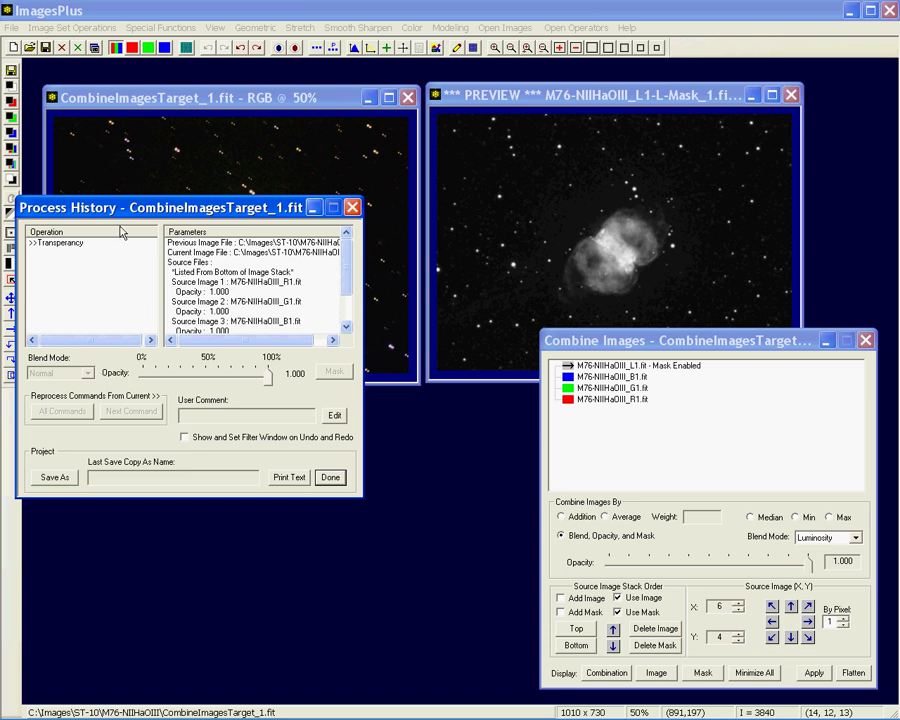
click(600, 341)
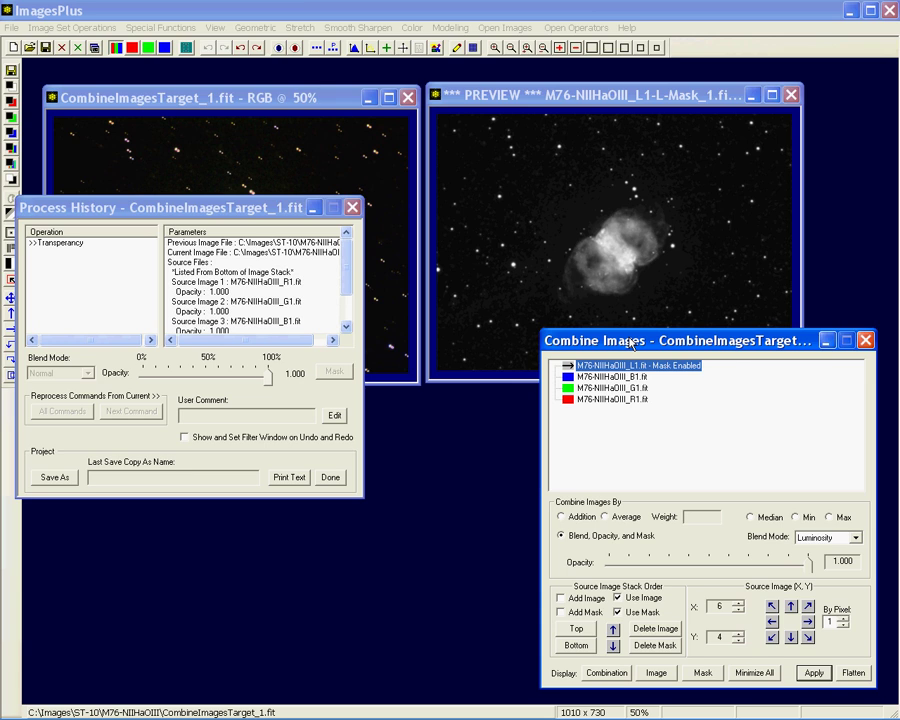